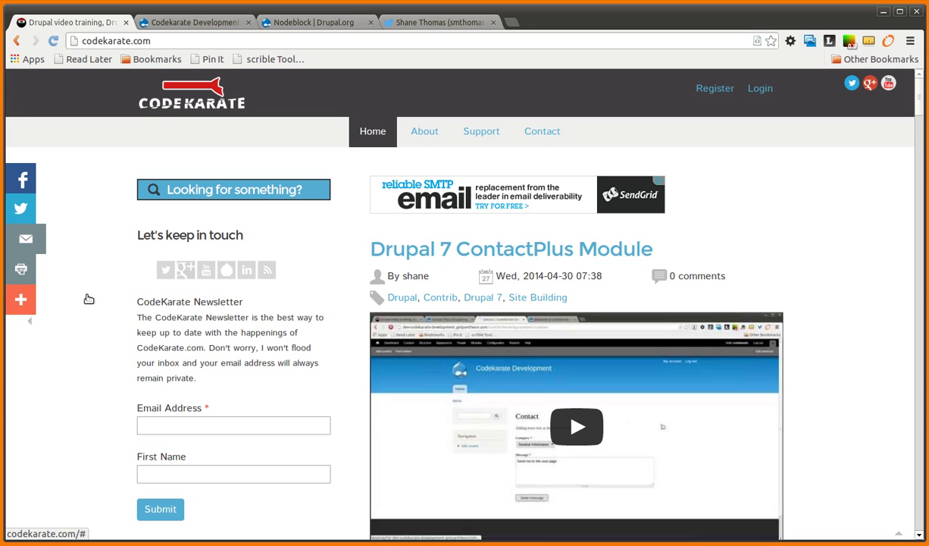
View the site author's Twitter profile and go back to the previously visited profile
left_click(446, 23)
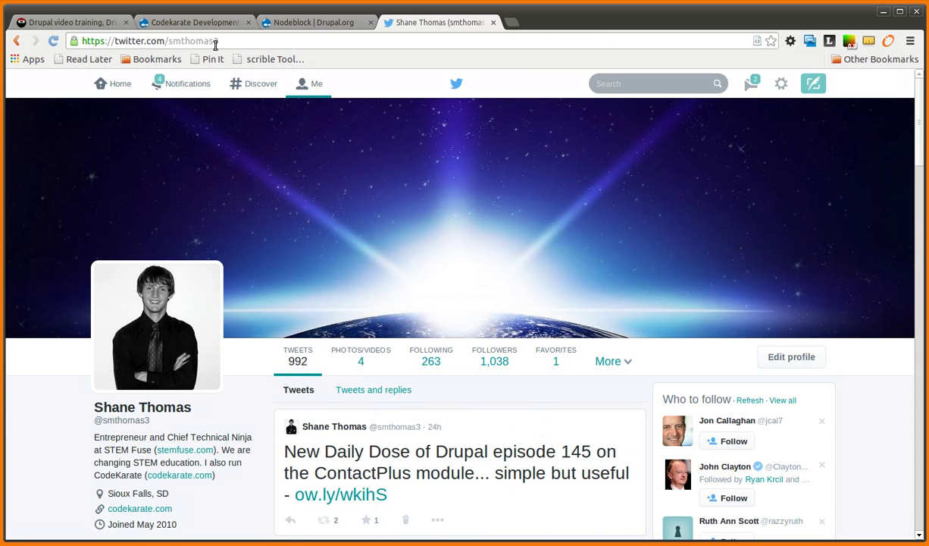
left_click(17, 42)
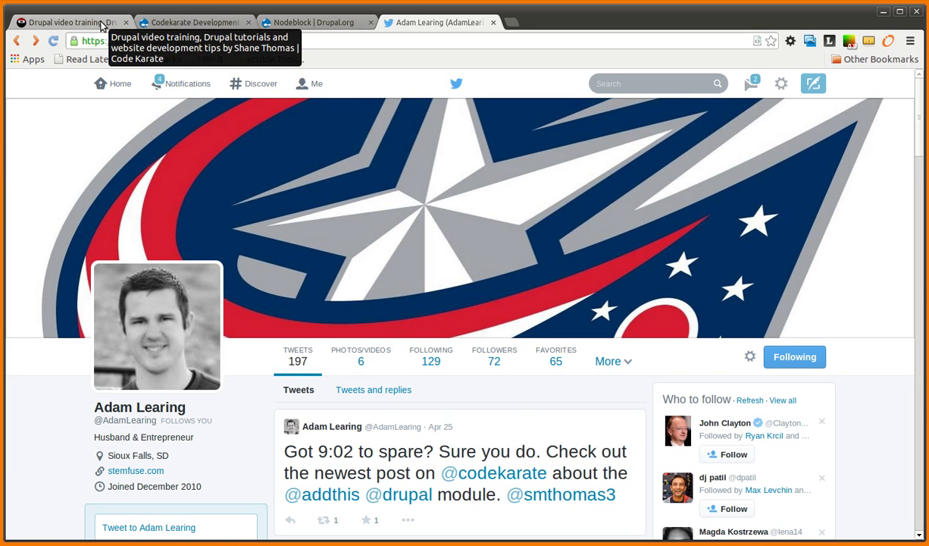
Review the Nodeblock module's description and available releases on its Drupal.org project page
left_click(304, 23)
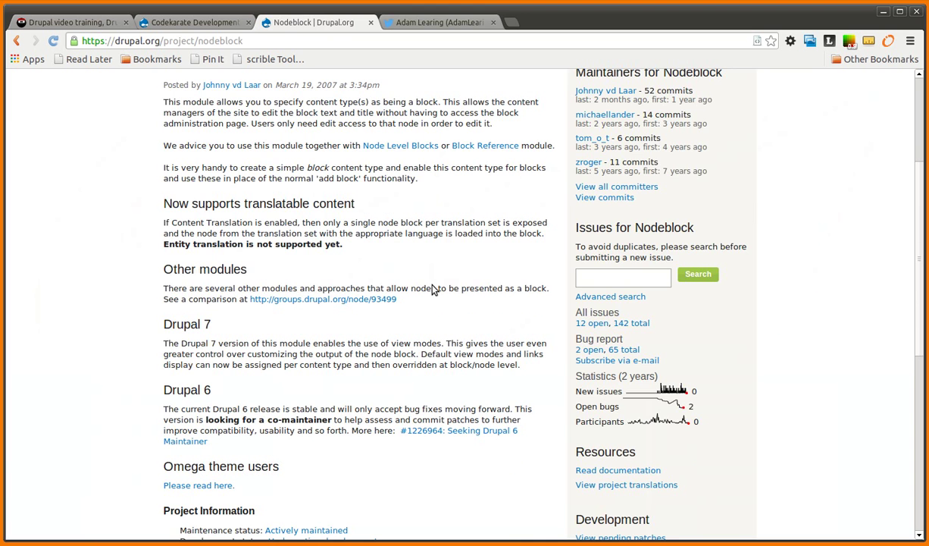
scroll(432, 288, "up", 5)
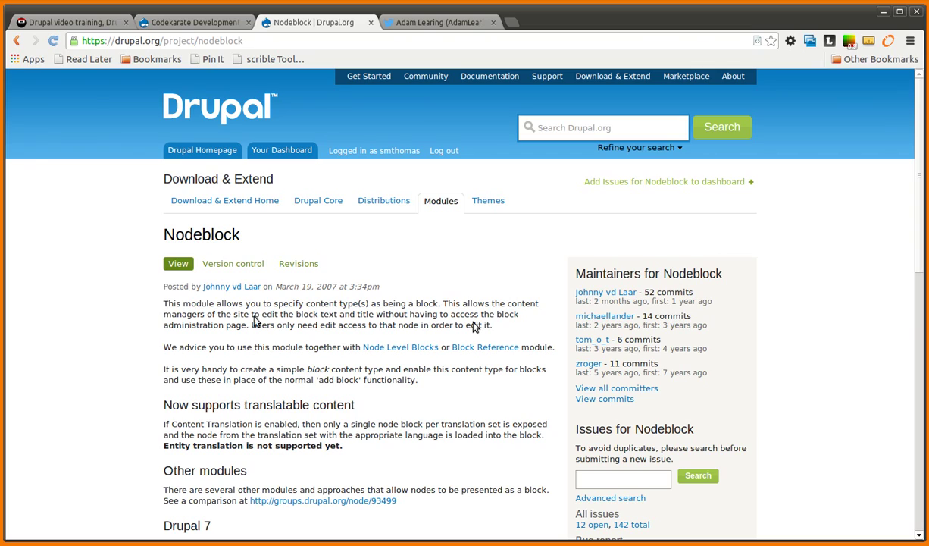
scroll(143, 303, "down", 7)
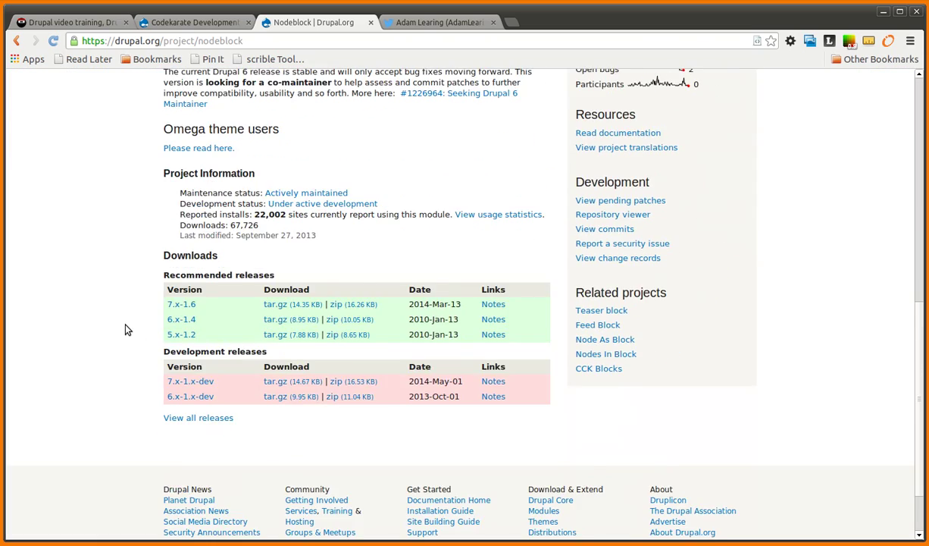
scroll(120, 311, "up", 8)
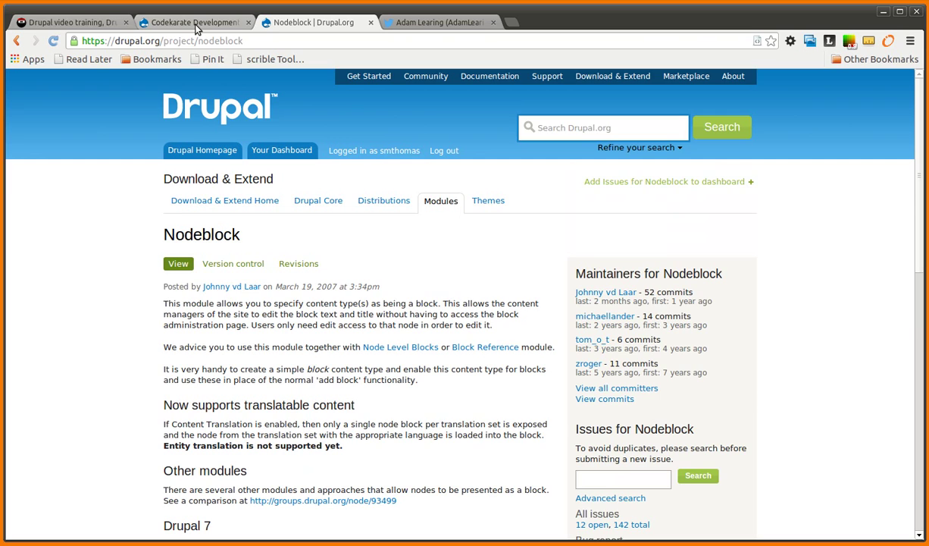
Enable the Nodeblock module on the Codekarate Development site, save the module configuration and return to the home page
key("ctrl+Page_Up")
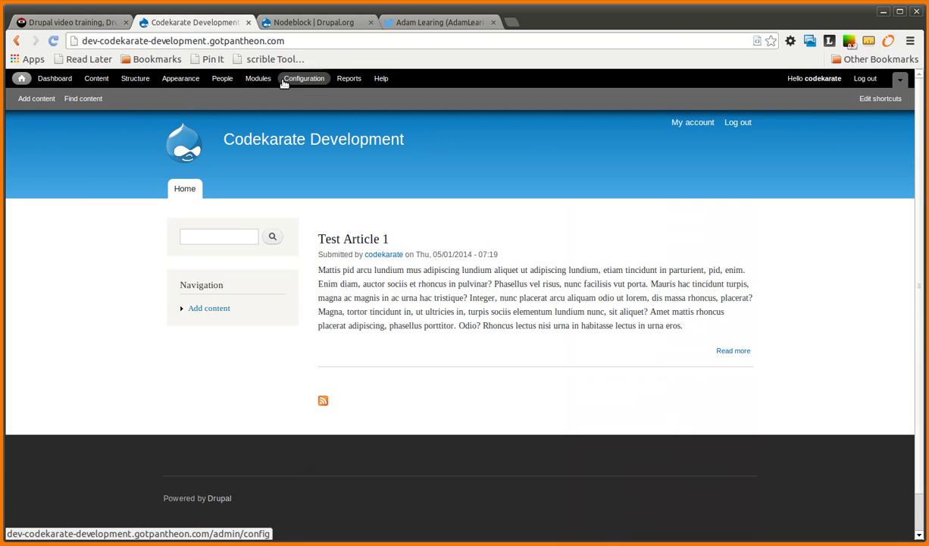
left_click(257, 78)
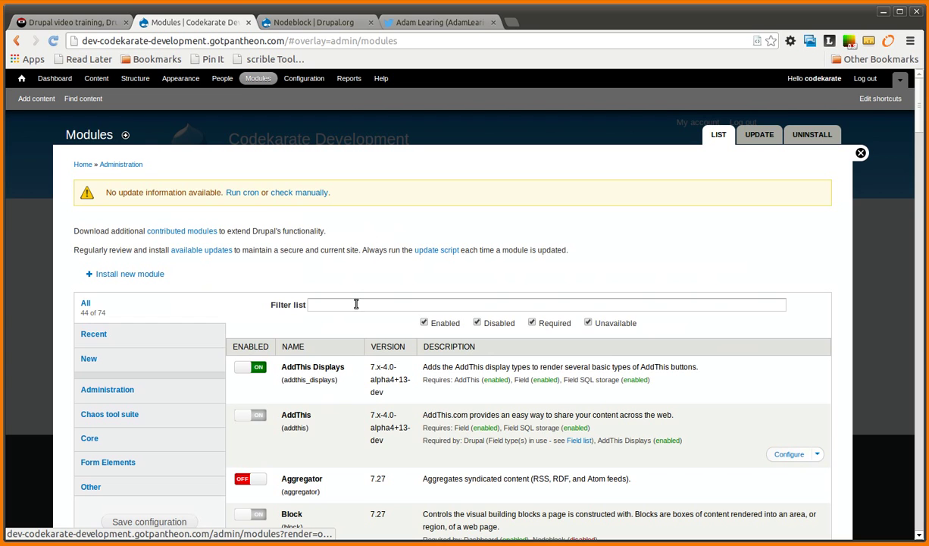
left_click(356, 304)
type("nod")
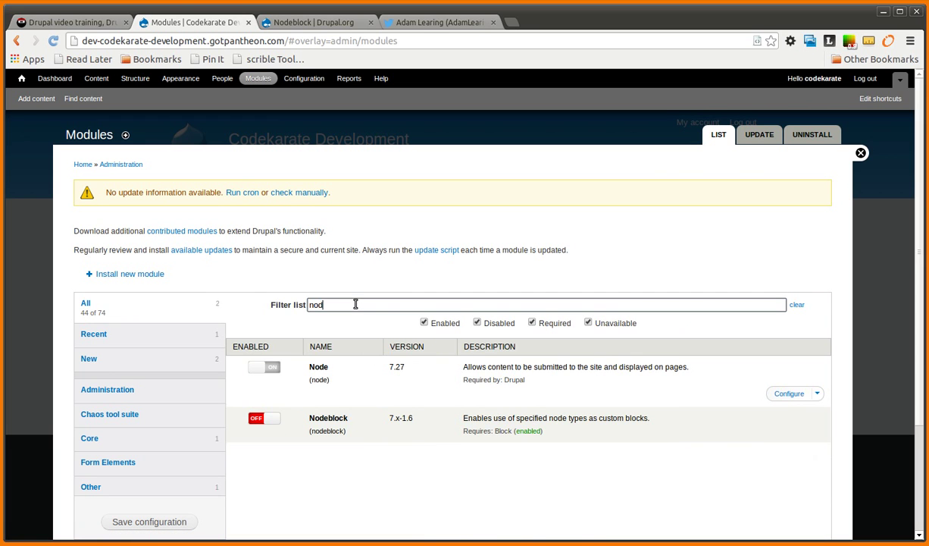
left_click(264, 421)
scroll(288, 485, "down", 3)
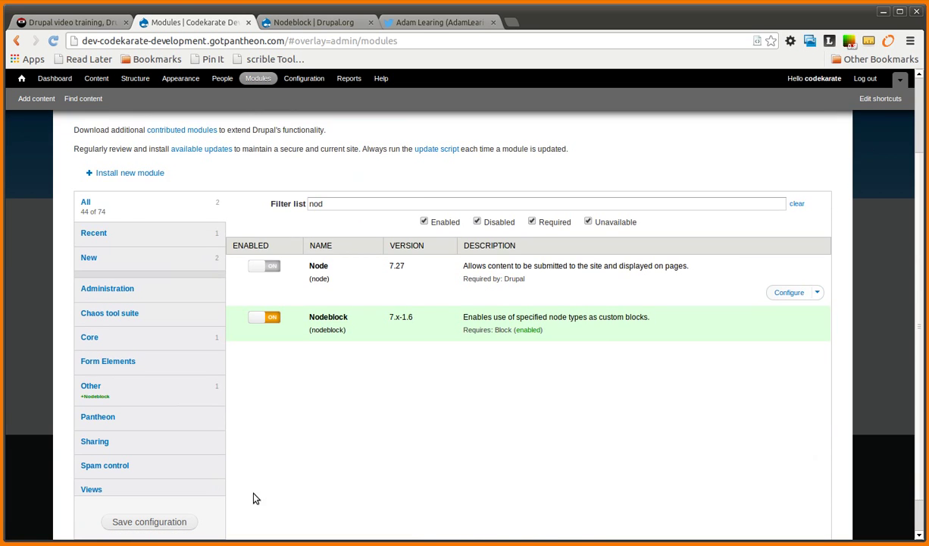
left_click(185, 522)
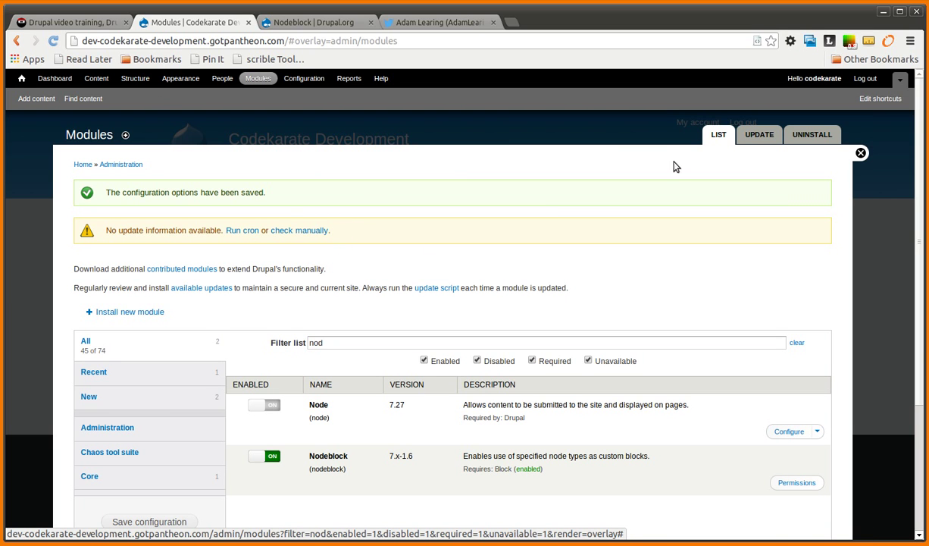
left_click(862, 154)
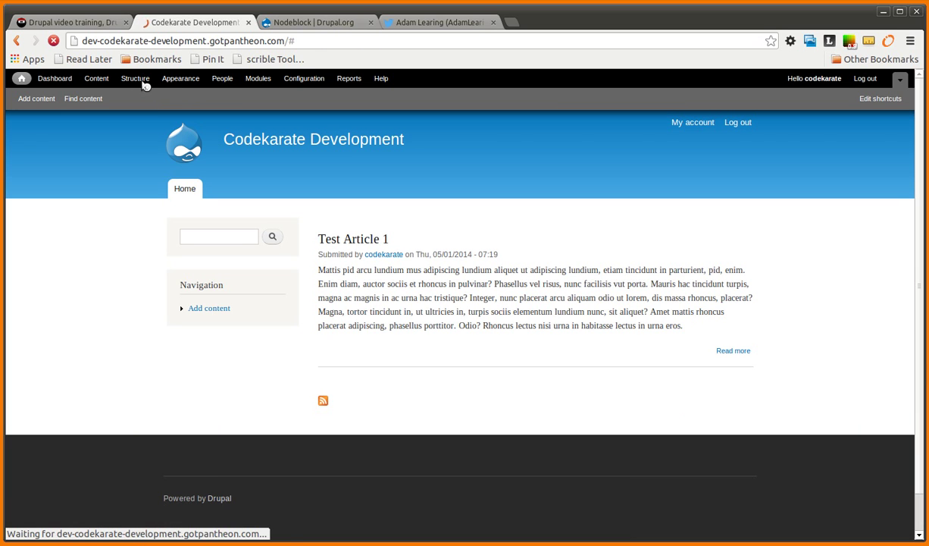
Add a new content type named "Nodeblock" with the description "Blocks"
left_click(128, 81)
left_click(129, 262)
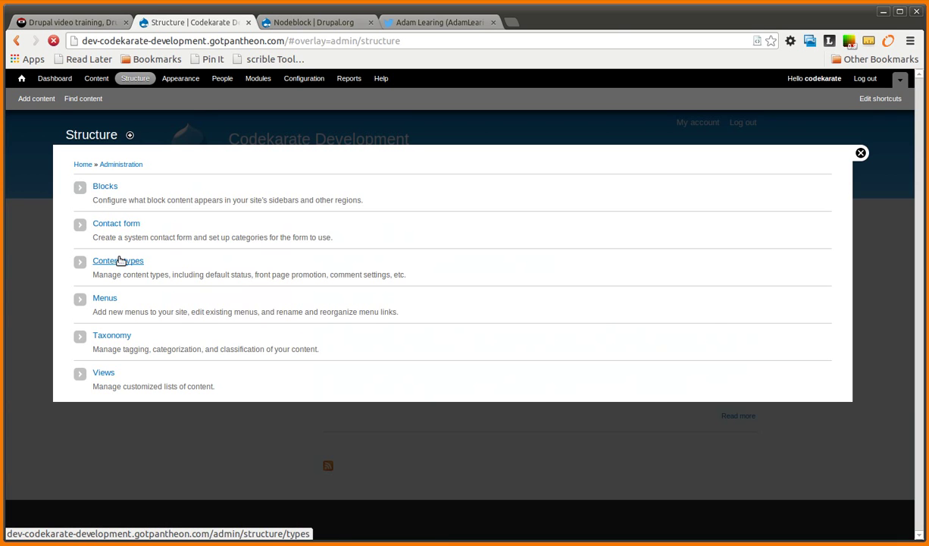
left_click(144, 191)
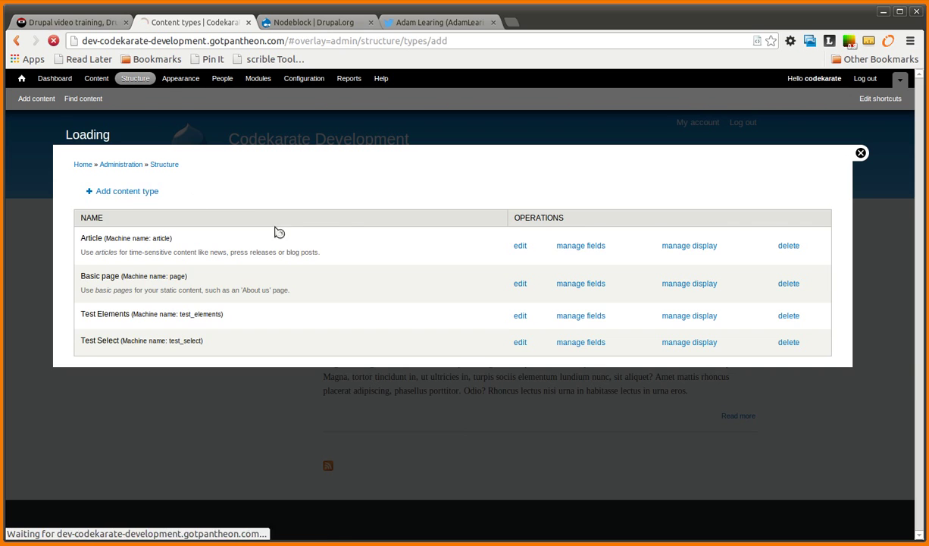
left_click(168, 226)
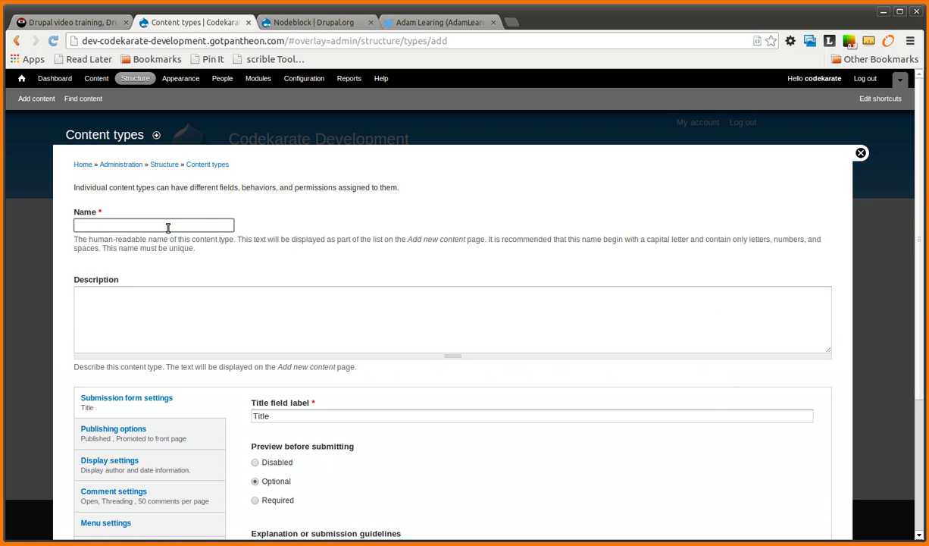
type("Nodeblock")
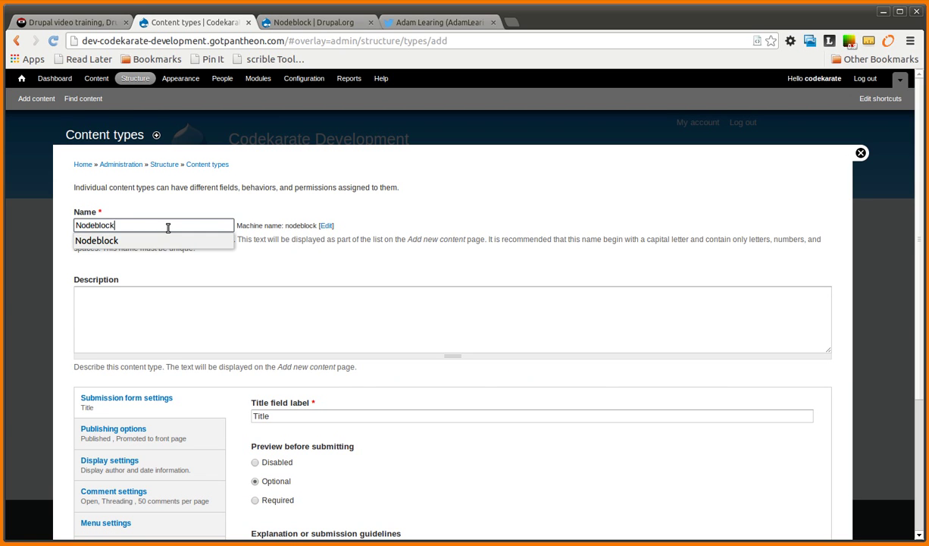
left_click(290, 294)
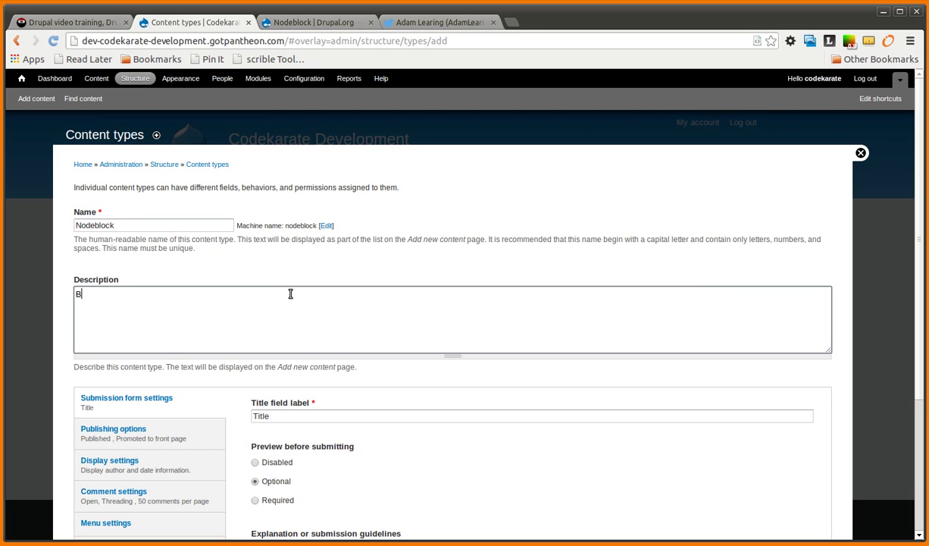
Make the content type's nodes available as blocks, with Full content as the default view mode
scroll(290, 294, "down", 3)
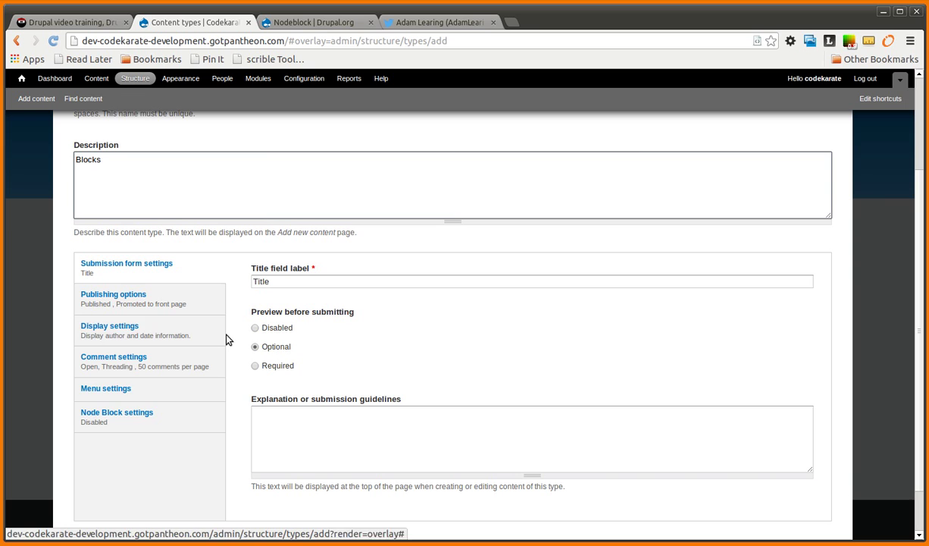
left_click(109, 420)
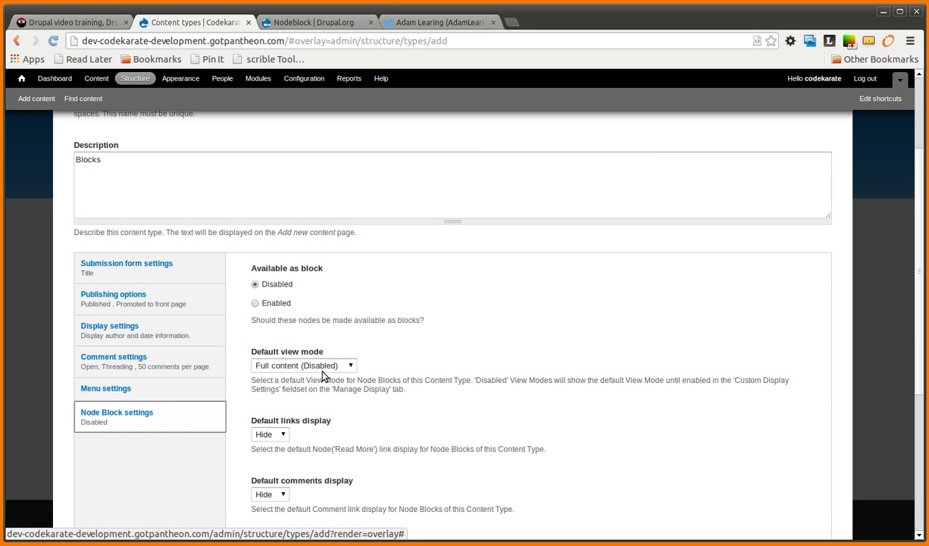
left_click(256, 304)
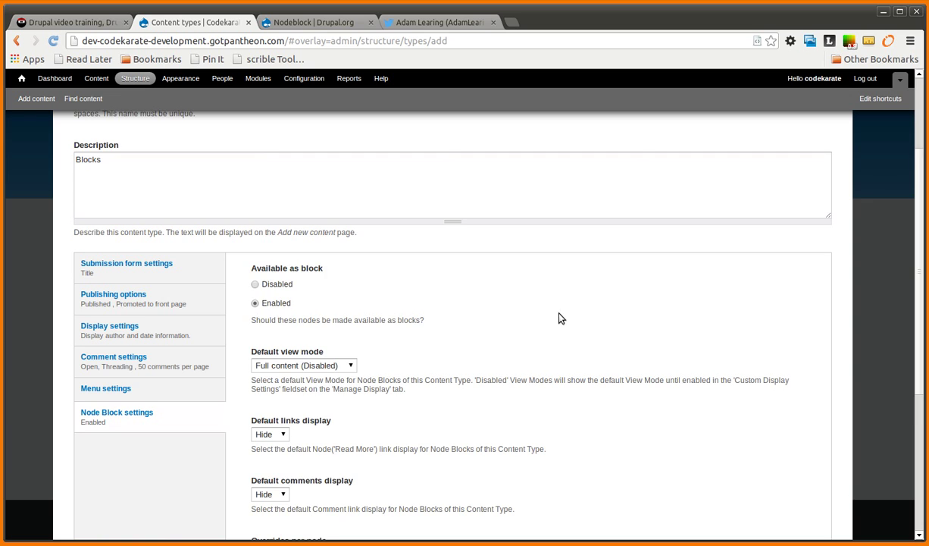
scroll(557, 317, "down", 3)
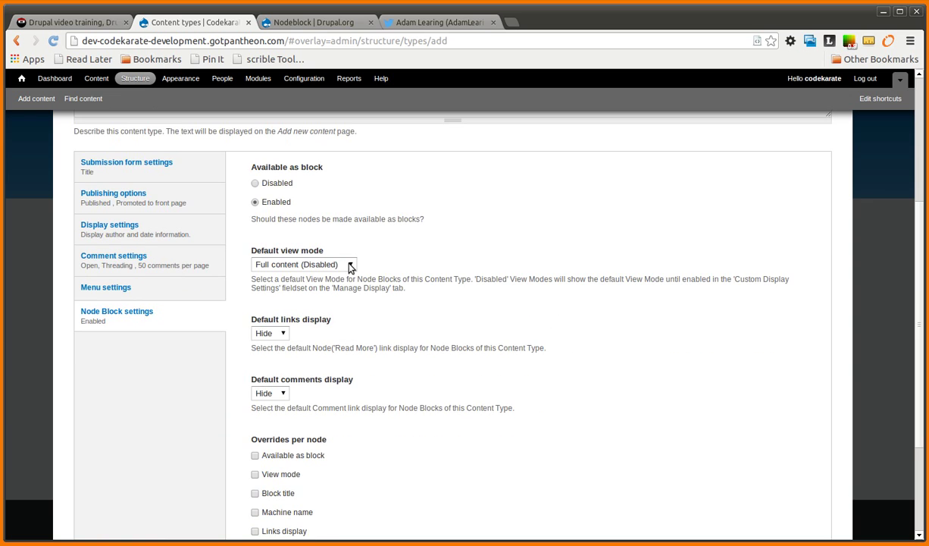
left_click(350, 265)
left_click(354, 265)
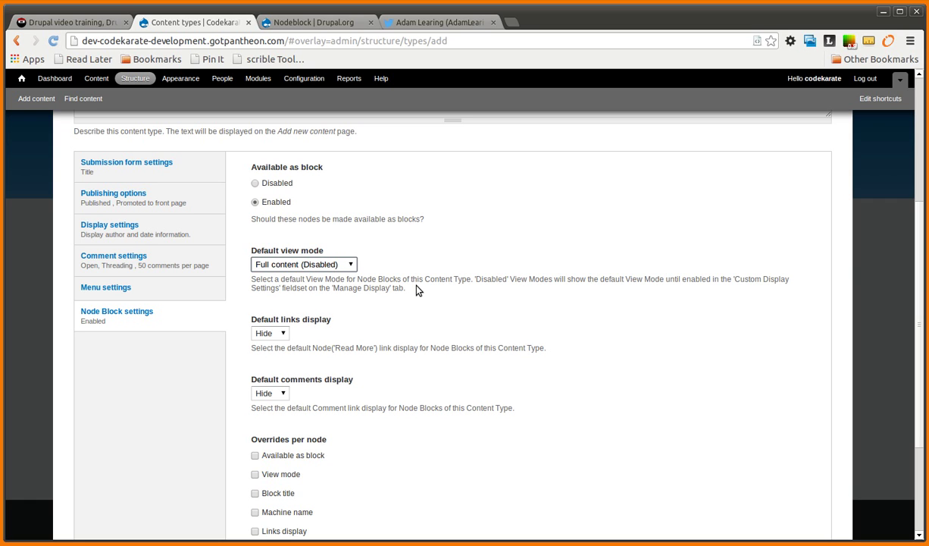
left_click(340, 263)
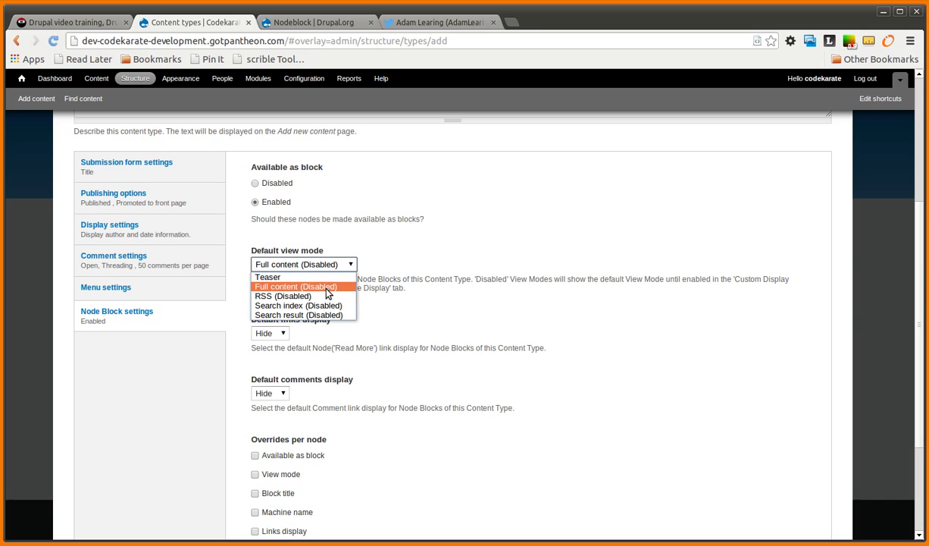
left_click(327, 288)
Examine the choices for the default links display and default comments display of the content type's node blocks
scroll(483, 298, "down", 2)
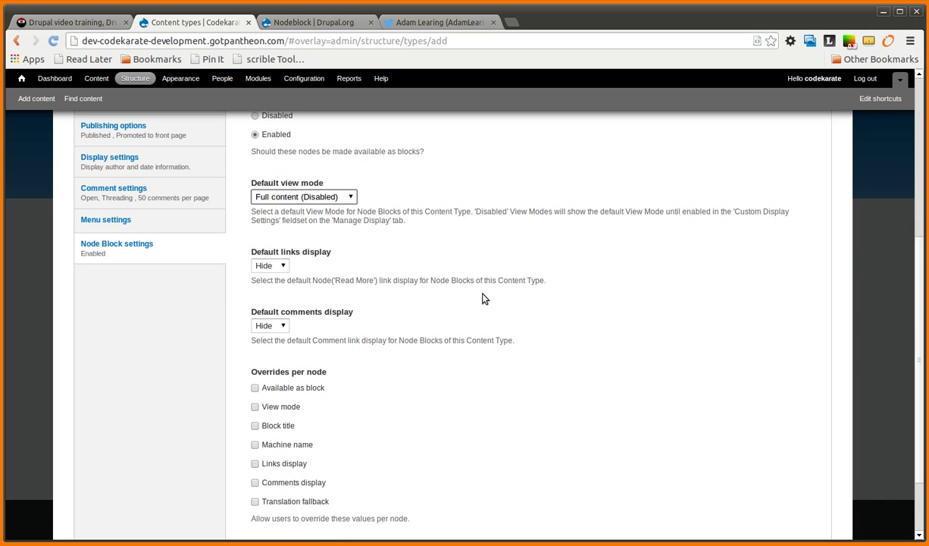
left_click(286, 266)
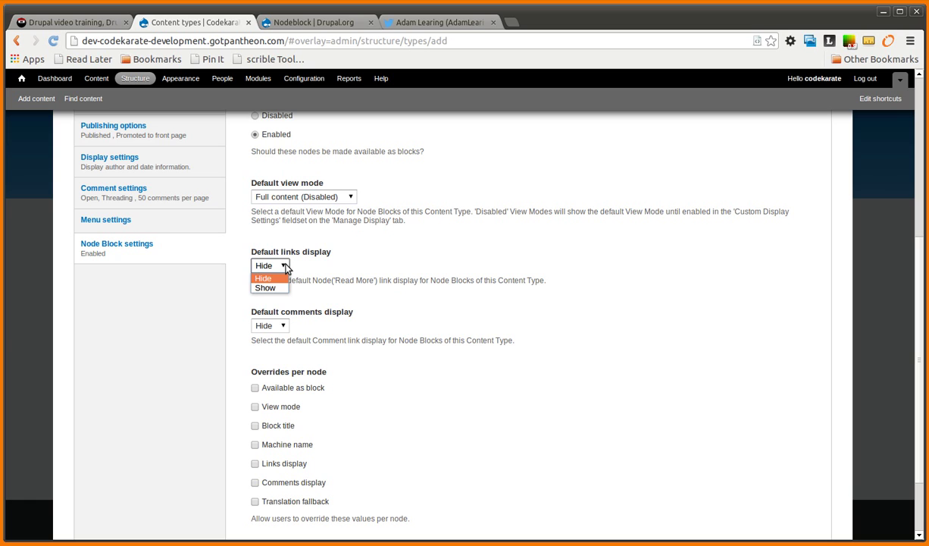
left_click(287, 269)
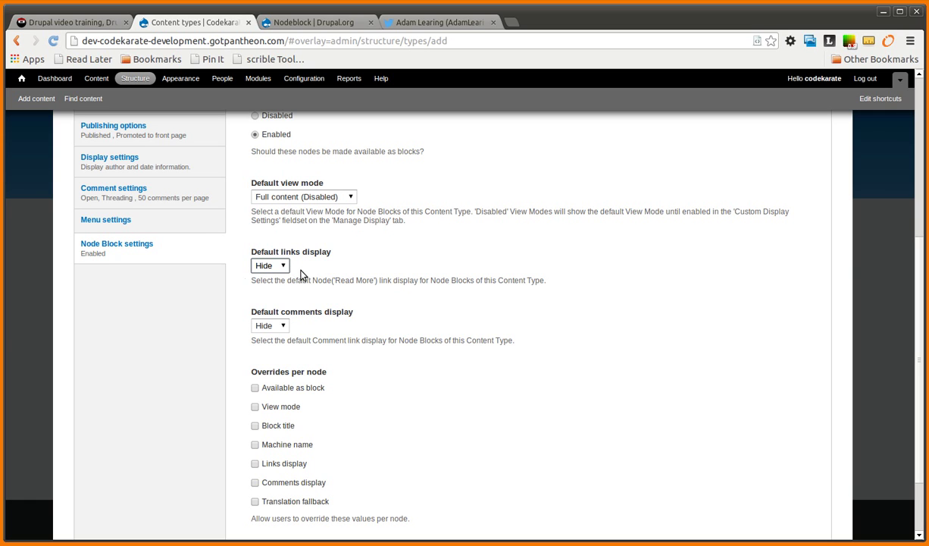
left_click(285, 327)
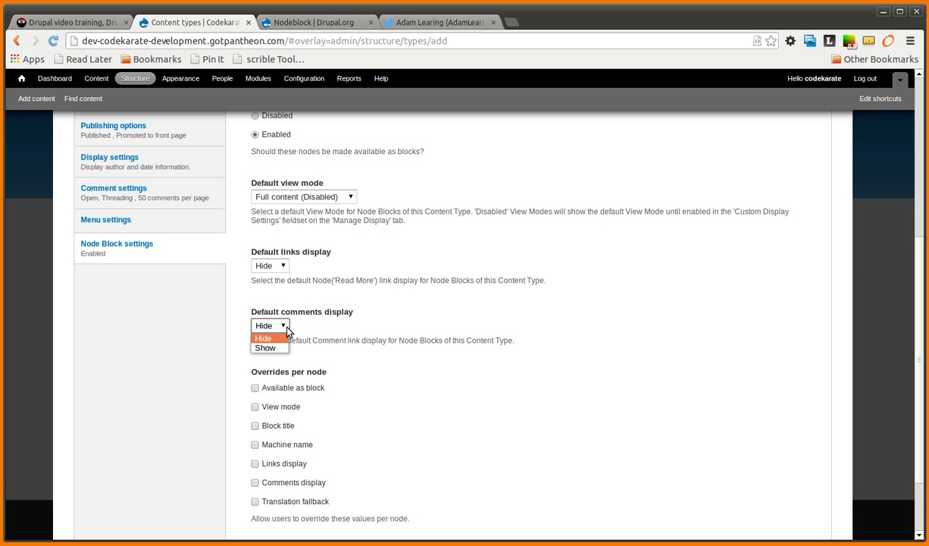
left_click(333, 309)
Review the per-node override options and save the Nodeblock content type
scroll(409, 338, "down", 2)
left_click_drag(247, 304, 325, 309)
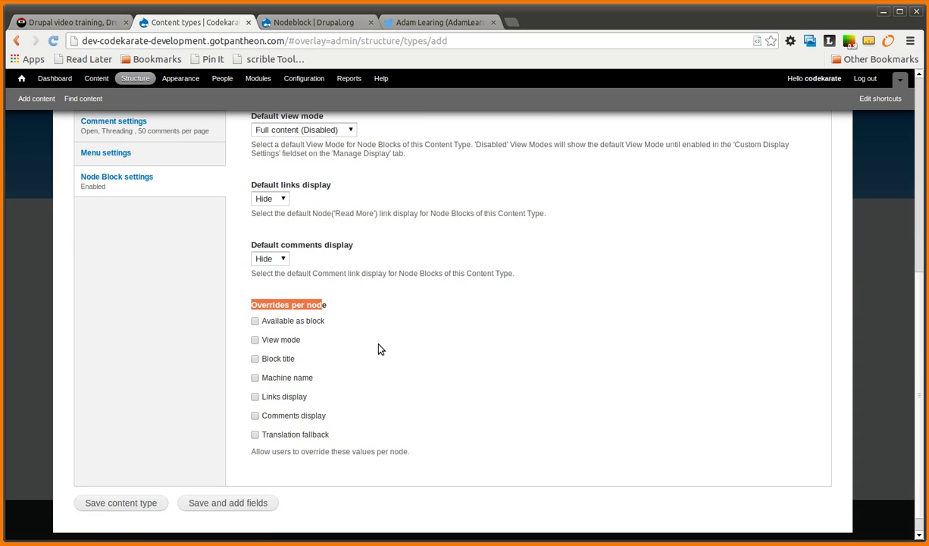
left_click(255, 321)
left_click(318, 295)
left_click_drag(252, 307, 386, 309)
left_click(159, 505)
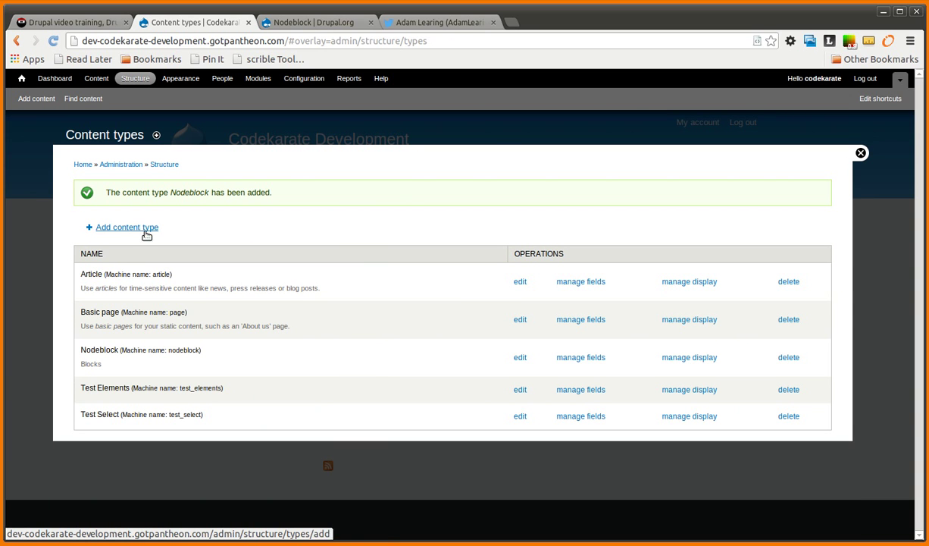
Create a Nodeblock node titled "Highlighted Content" with the body "Here is some highlighted content in a block!"
left_click(95, 79)
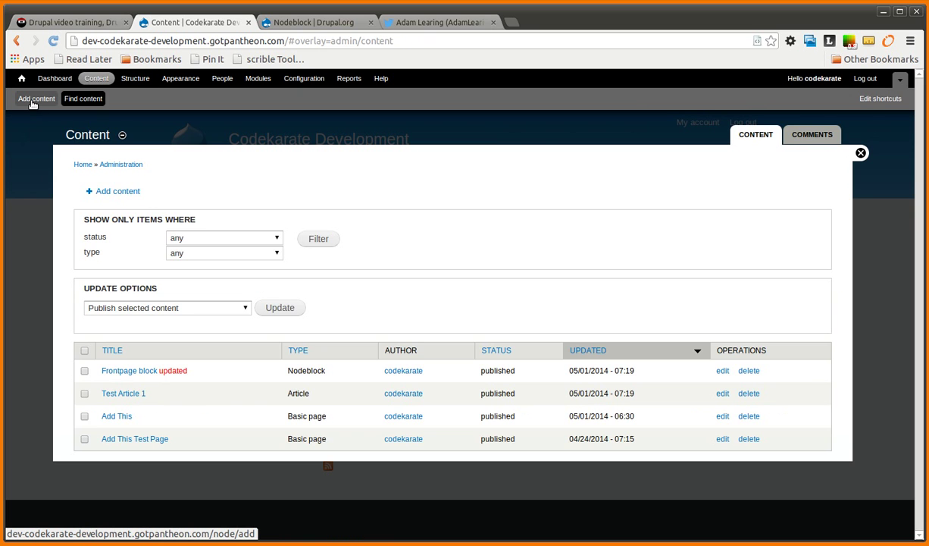
left_click(32, 102)
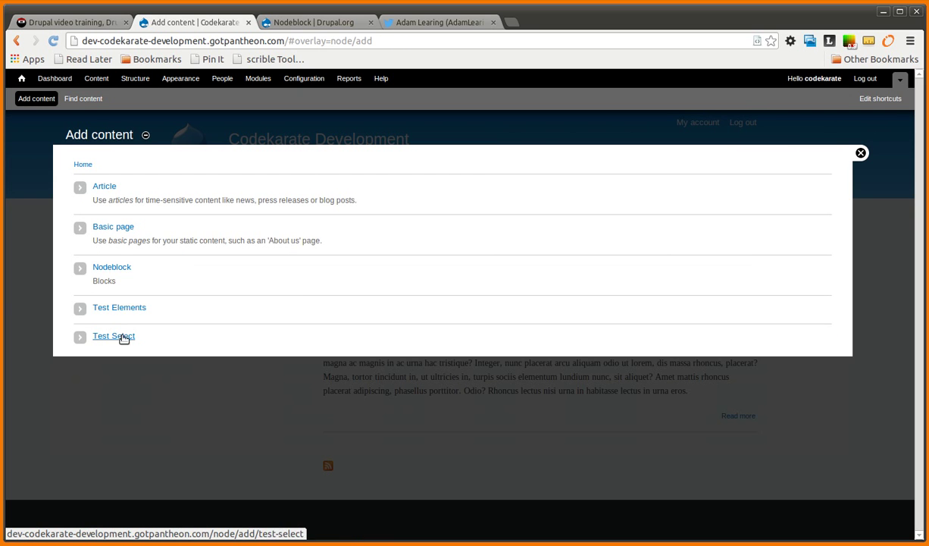
left_click(115, 266)
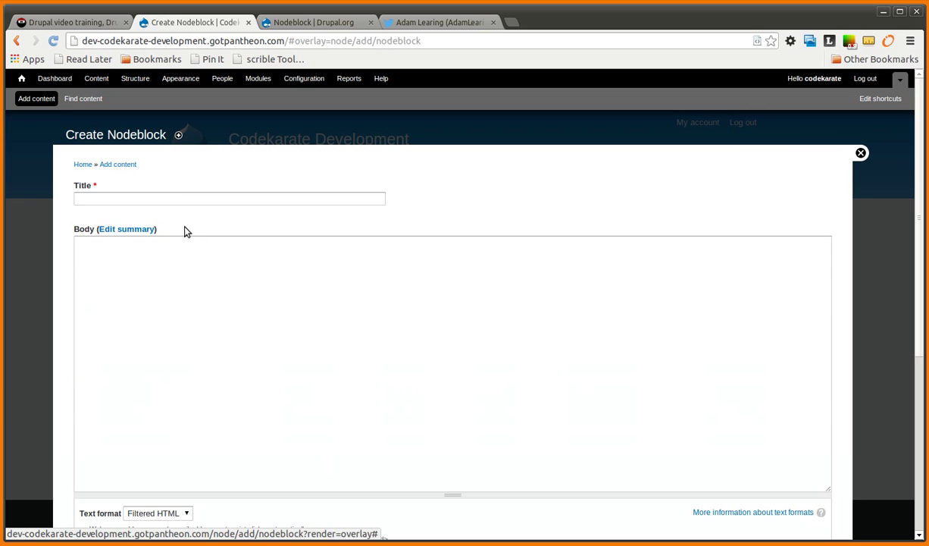
left_click(179, 200)
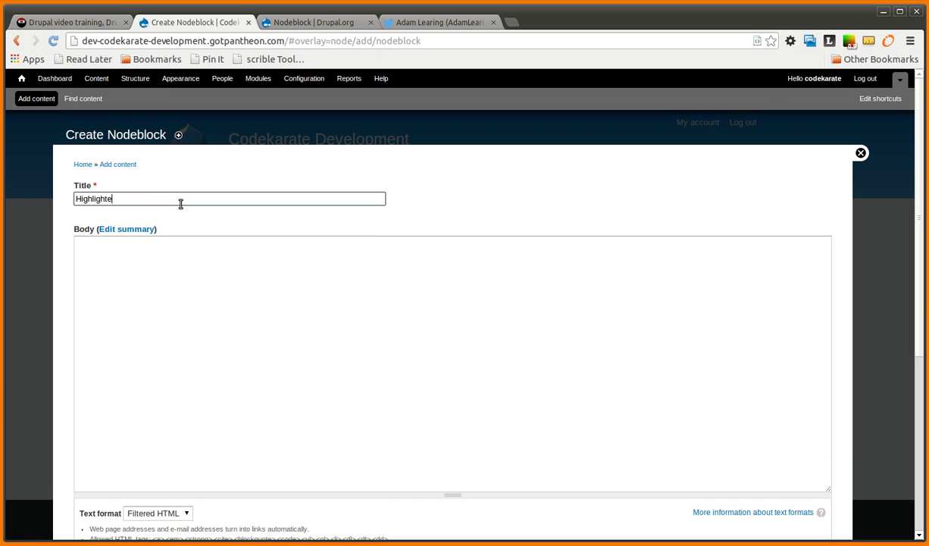
key("Tab")
key("Tab")
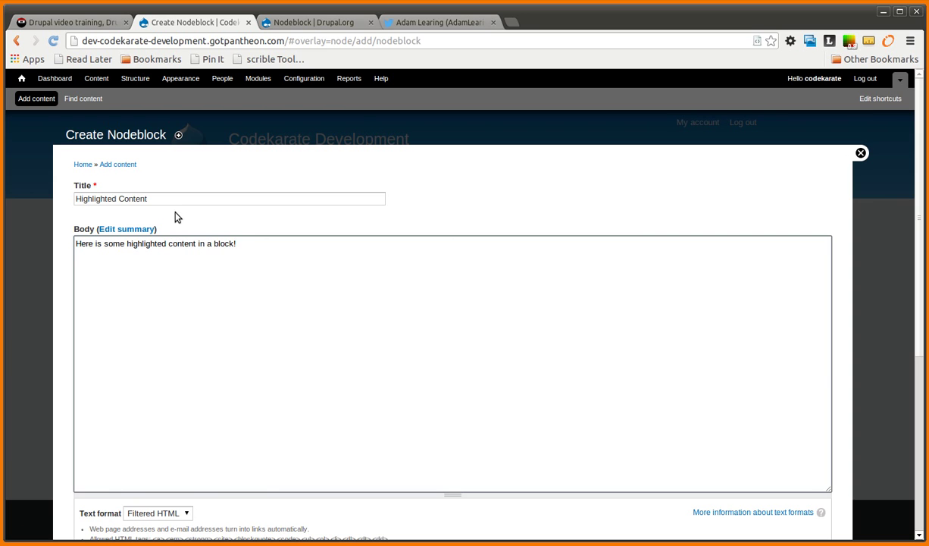
Turn off front page promotion for the new Nodeblock node, save it and review the published page
scroll(296, 267, "down", 2)
scroll(315, 312, "down", 3)
scroll(316, 320, "down", 3)
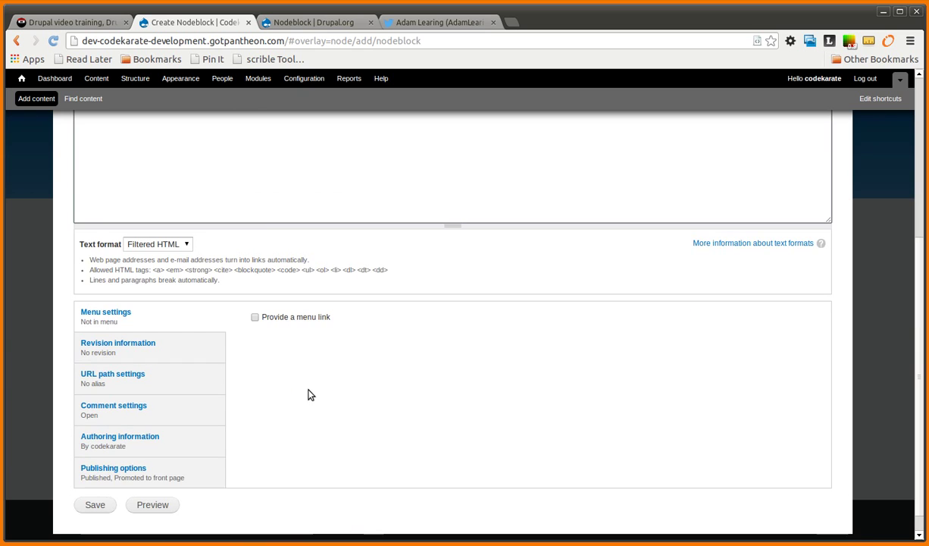
left_click(194, 483)
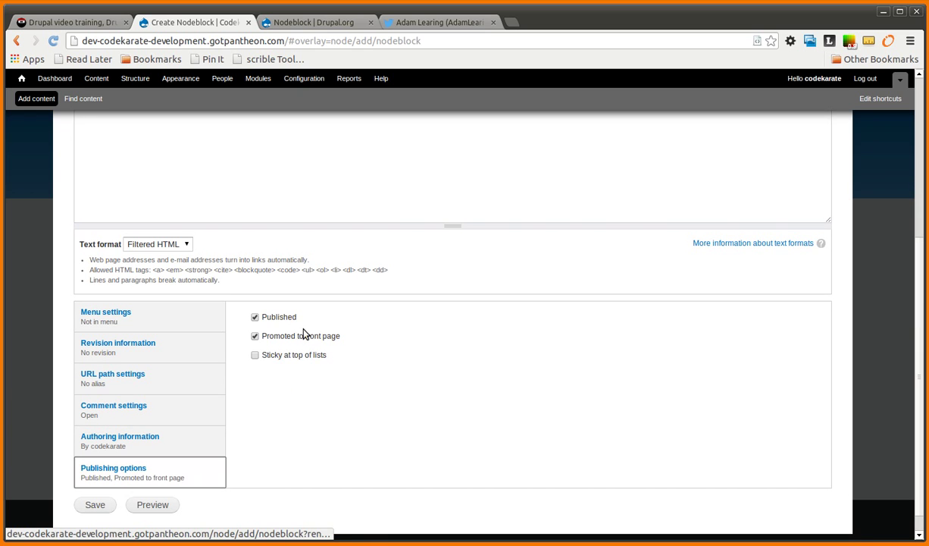
left_click(255, 336)
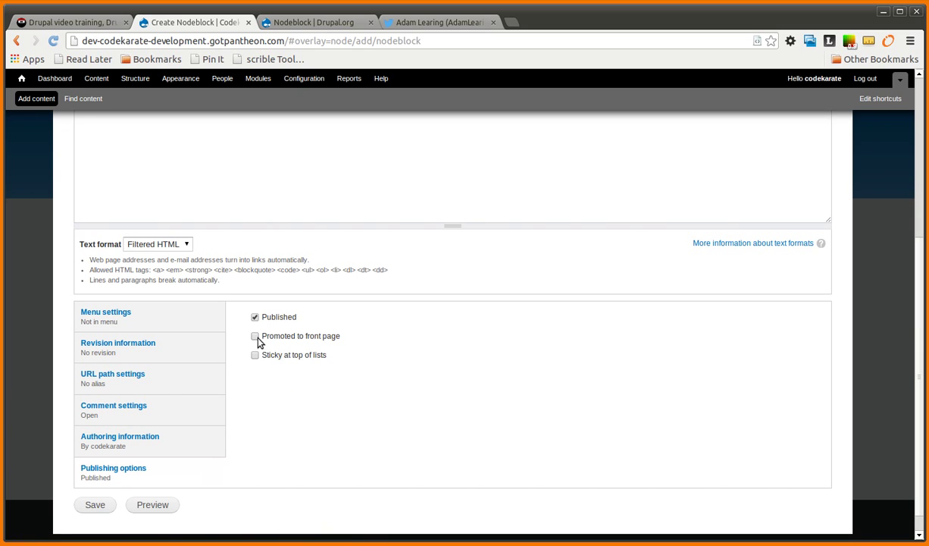
left_click(98, 505)
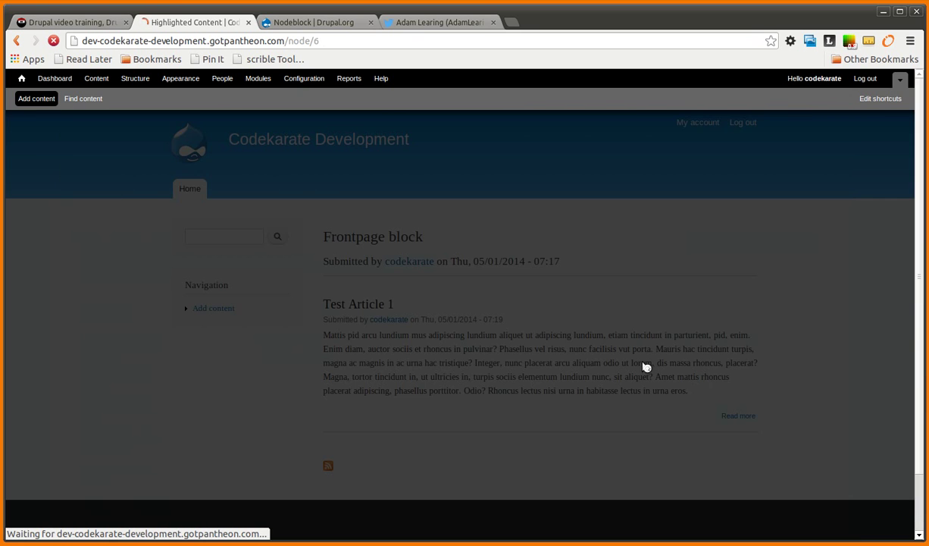
scroll(412, 413, "down", 3)
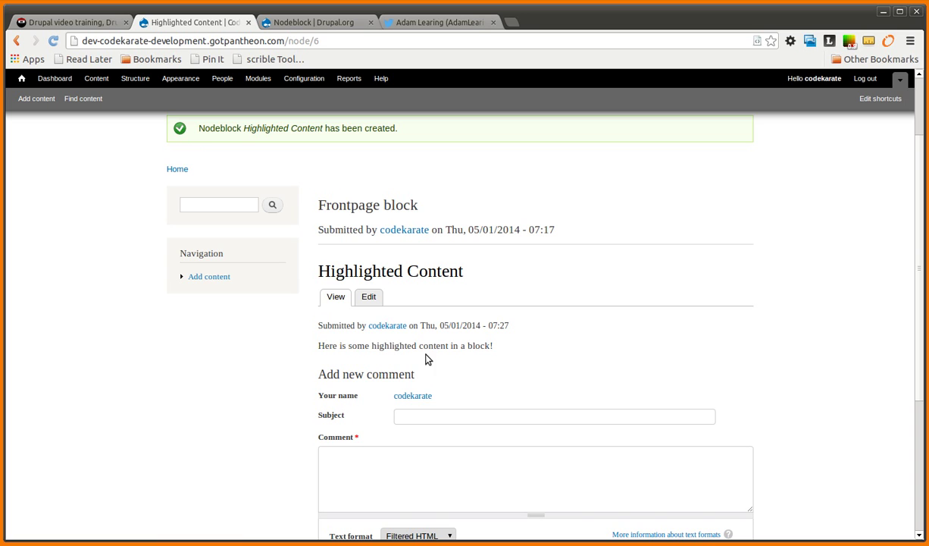
left_click_drag(317, 278, 485, 320)
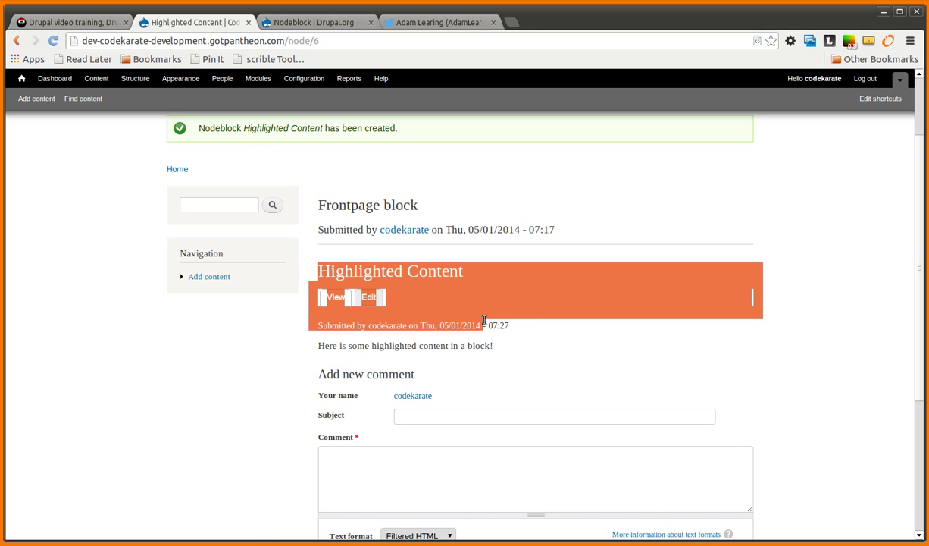
left_click(264, 355)
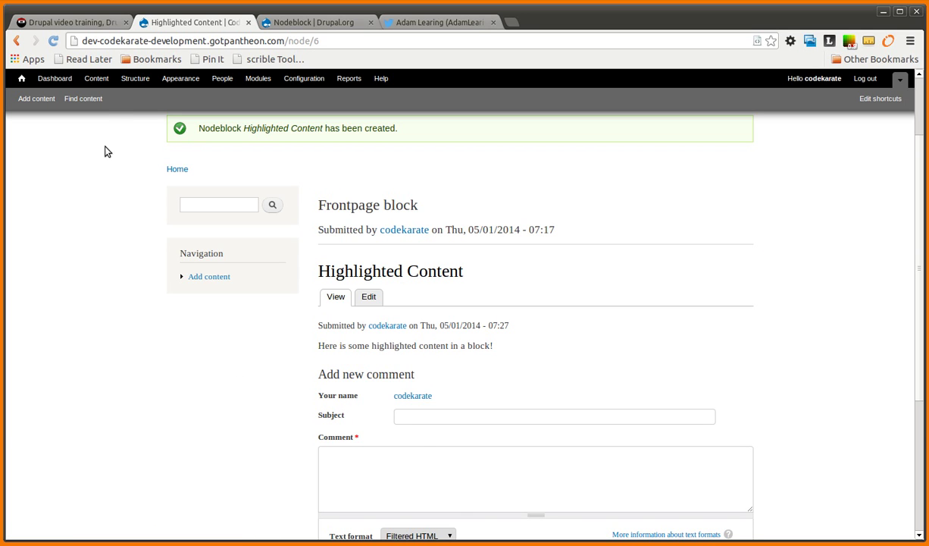
Remove the Frontpage block from the Highlighted region by setting its region to None in the site's block layout
left_click(135, 78)
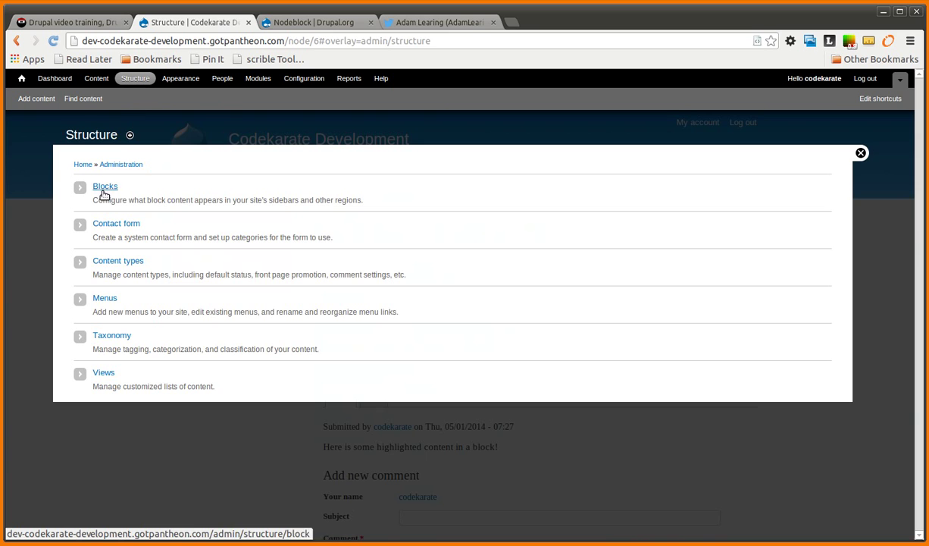
left_click(105, 187)
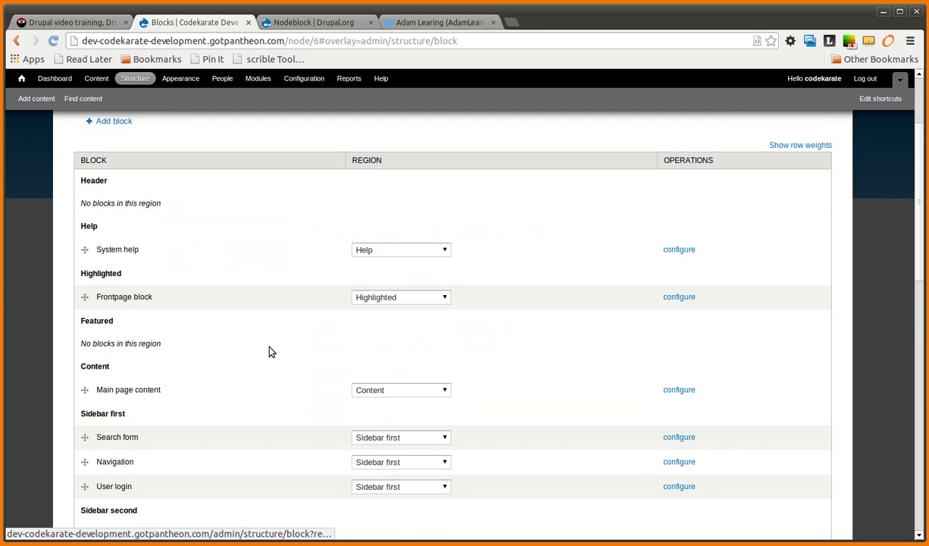
left_click(375, 296)
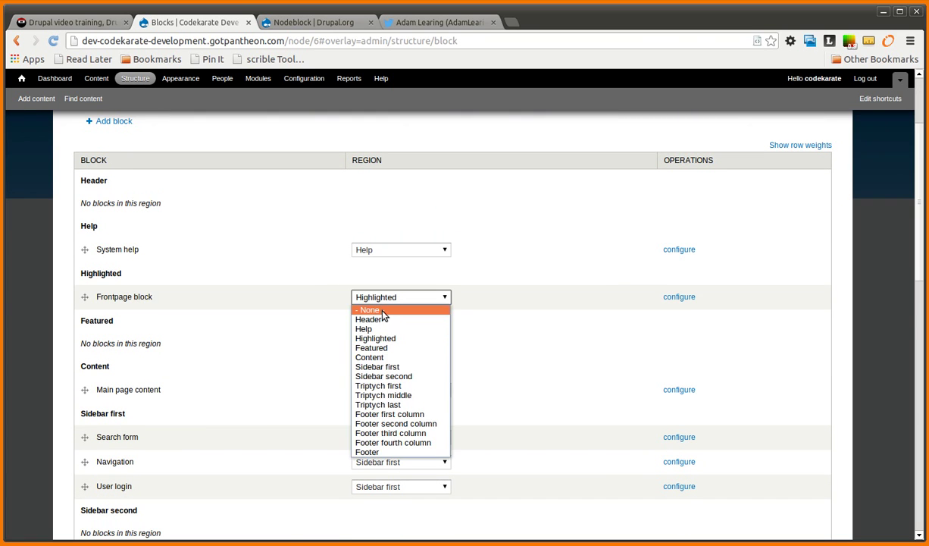
left_click(382, 311)
Assign the disabled Highlighted Content block to the Highlighted region and save the block layout
scroll(197, 368, "down", 7)
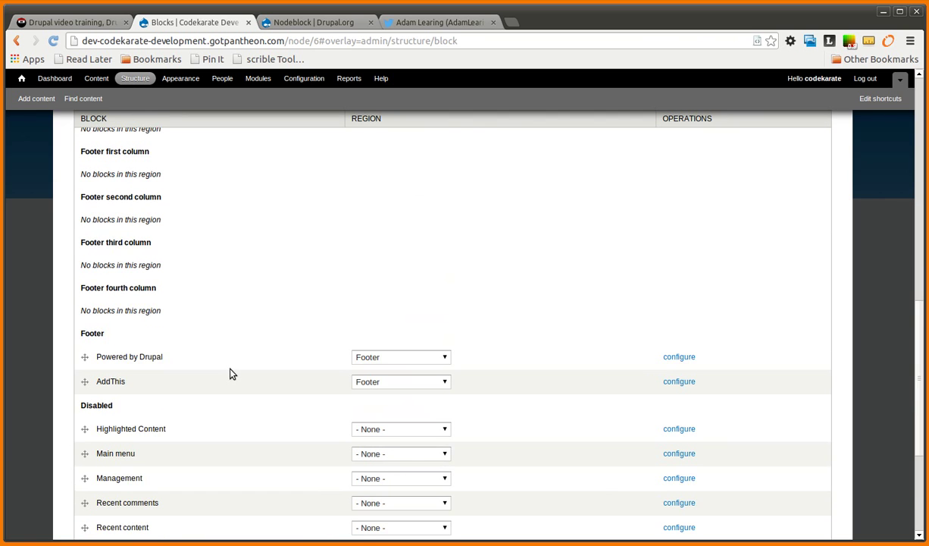
scroll(231, 374, "down", 2)
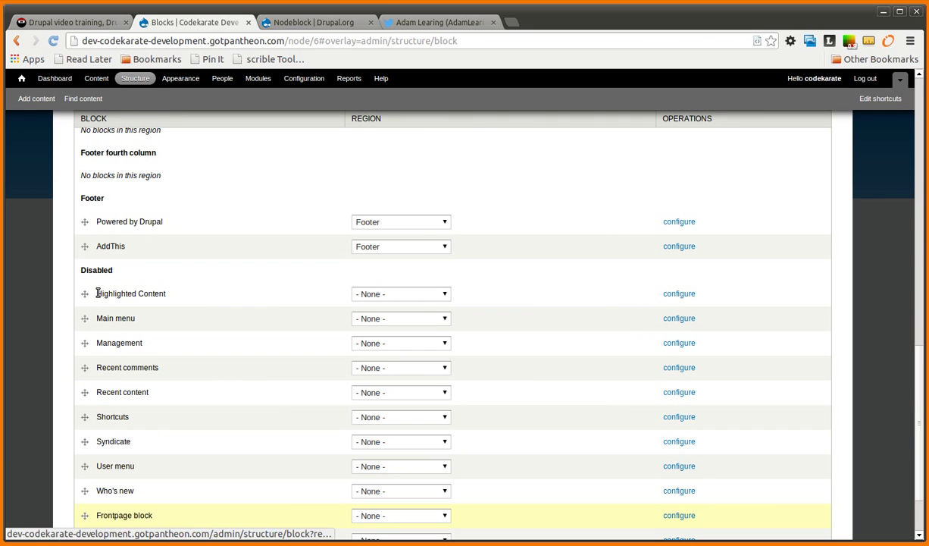
left_click_drag(97, 293, 169, 295)
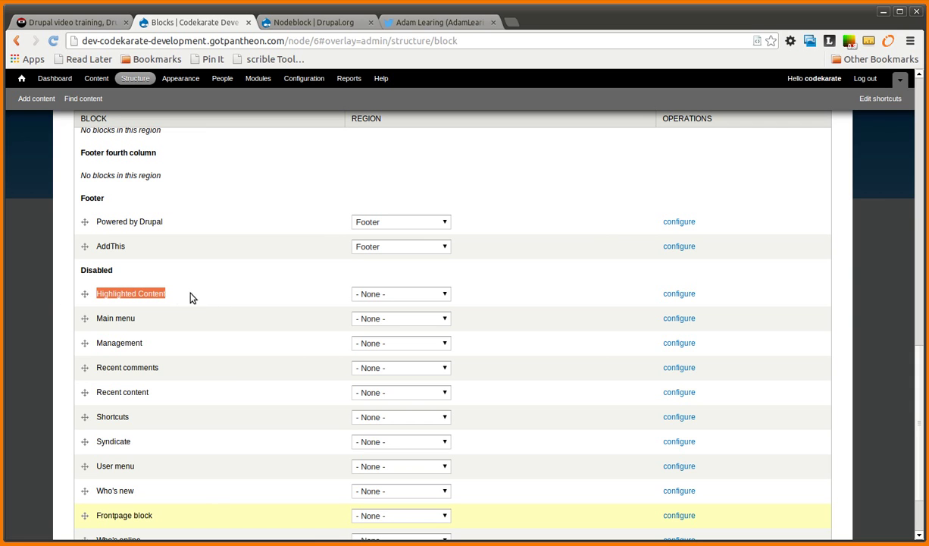
left_click(360, 297)
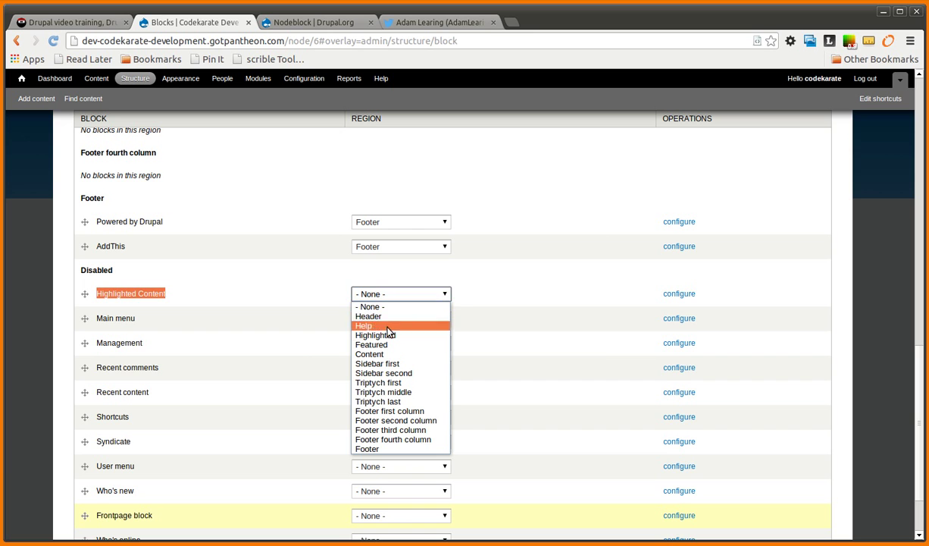
left_click(375, 332)
scroll(220, 348, "up", 10)
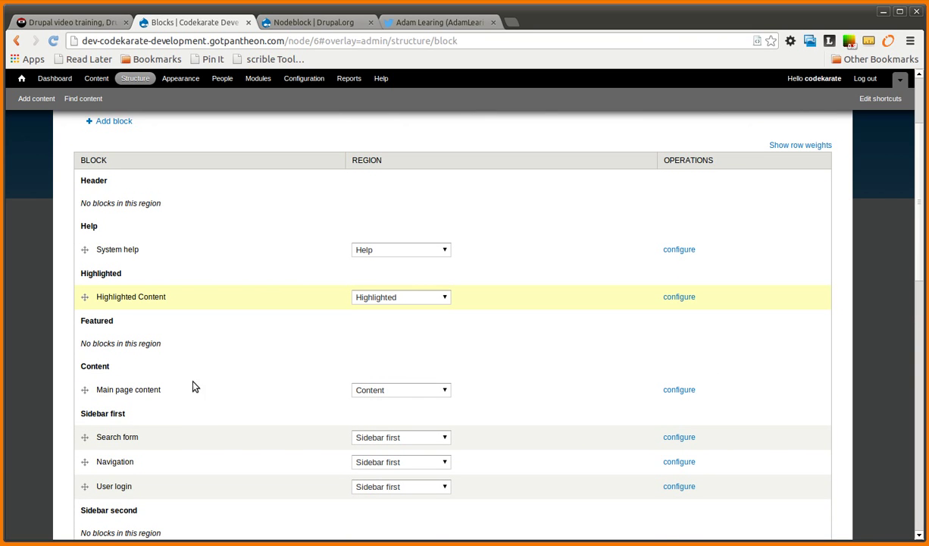
scroll(228, 364, "down", 15)
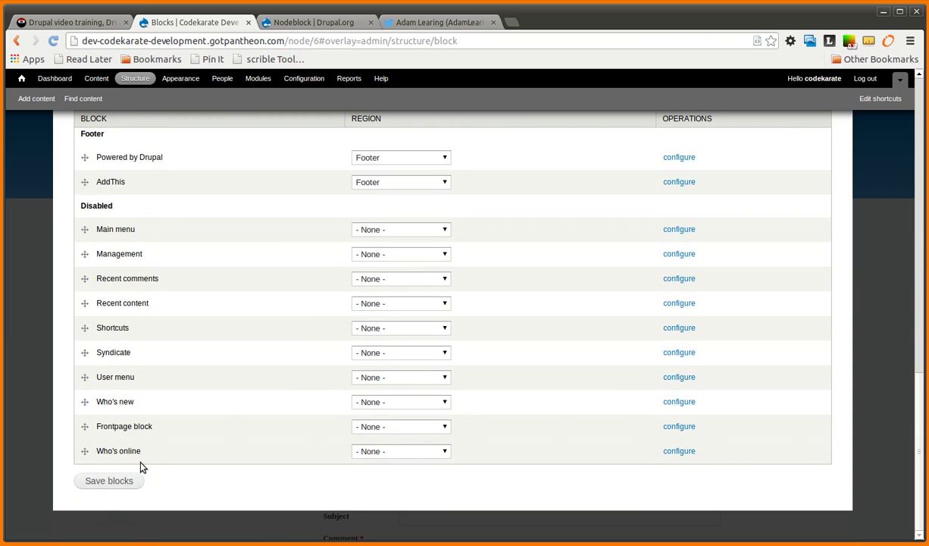
left_click(125, 480)
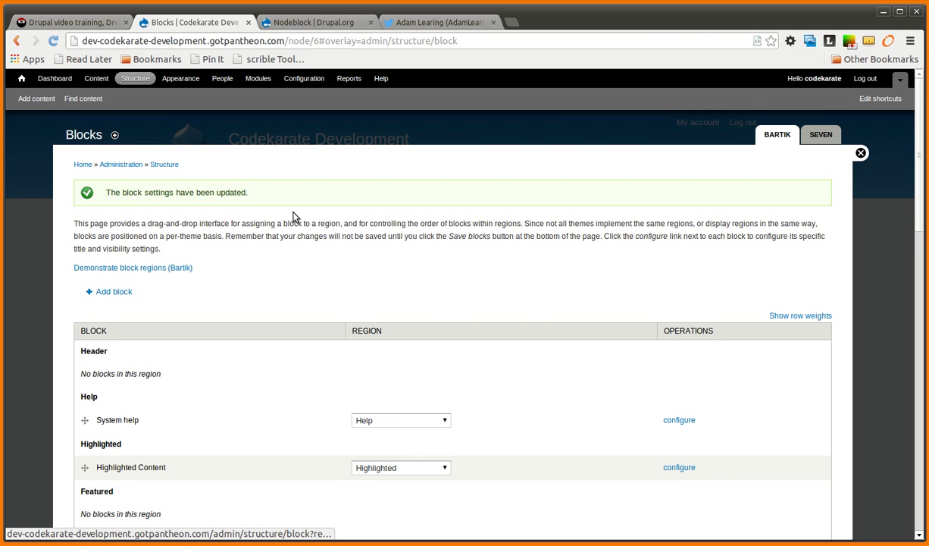
Return to the site's home page and examine how the Highlighted Content block displays
left_click(864, 153)
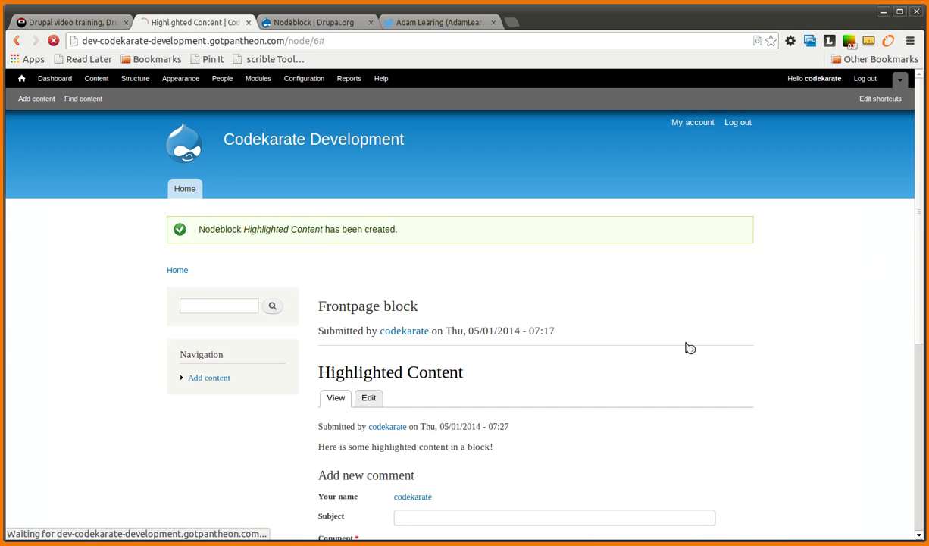
left_click_drag(328, 252, 559, 306)
left_click(185, 188)
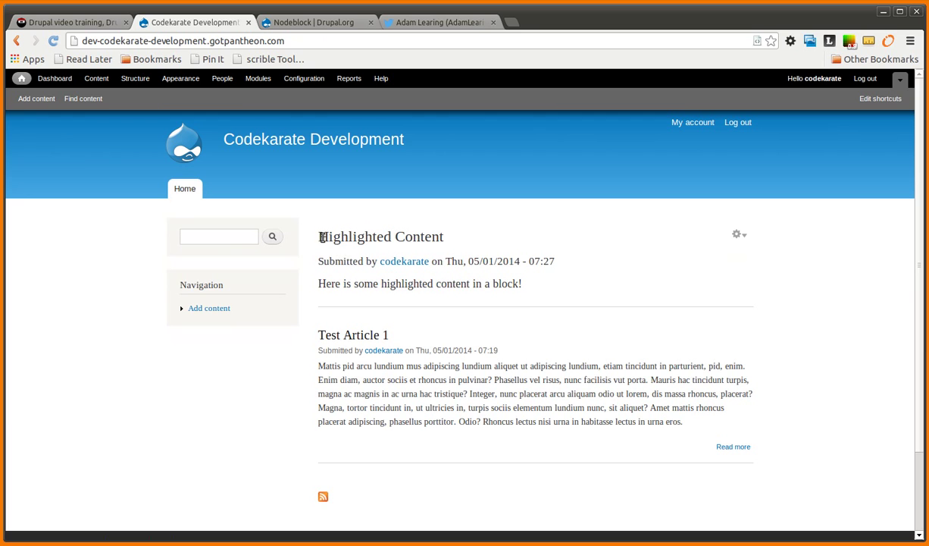
left_click_drag(322, 237, 554, 276)
left_click(549, 288)
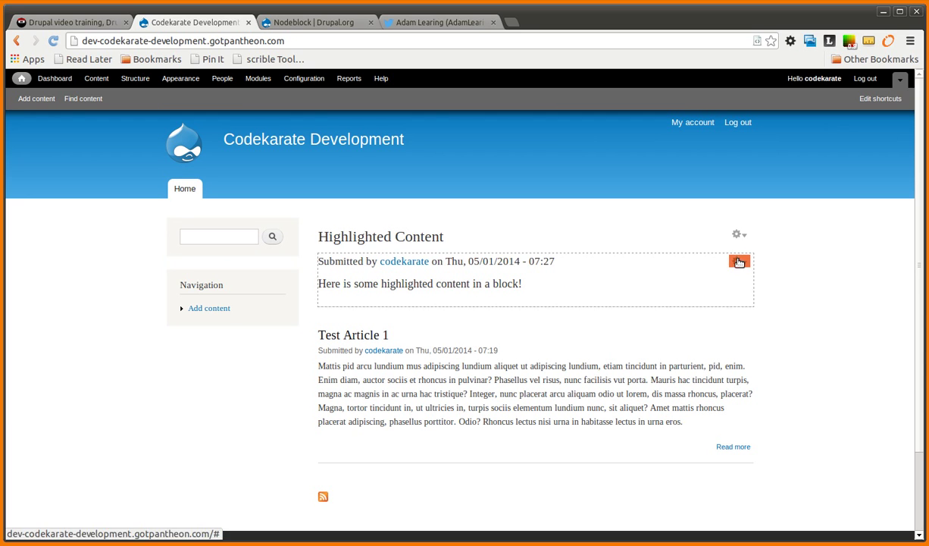
Open the Highlighted Content node for editing from its block and check its authoring information settings
left_click(737, 262)
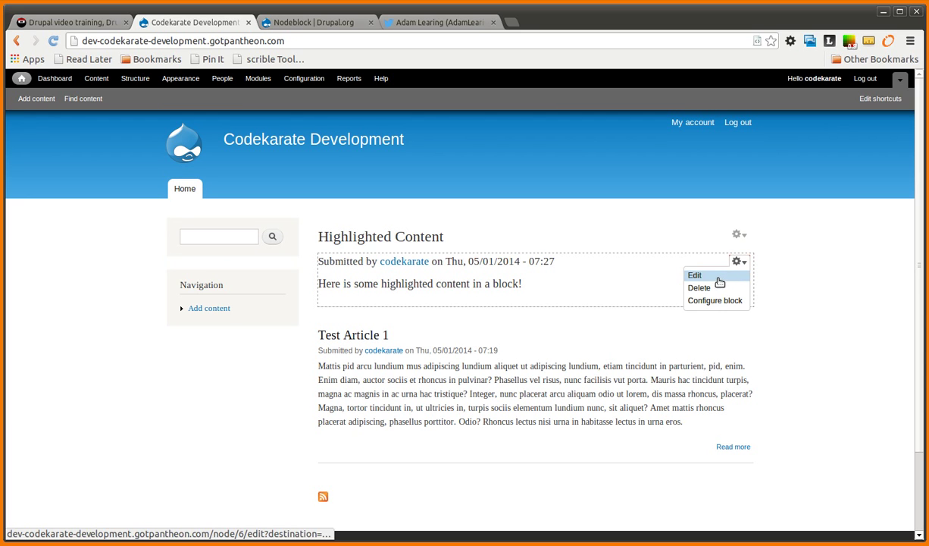
left_click(713, 277)
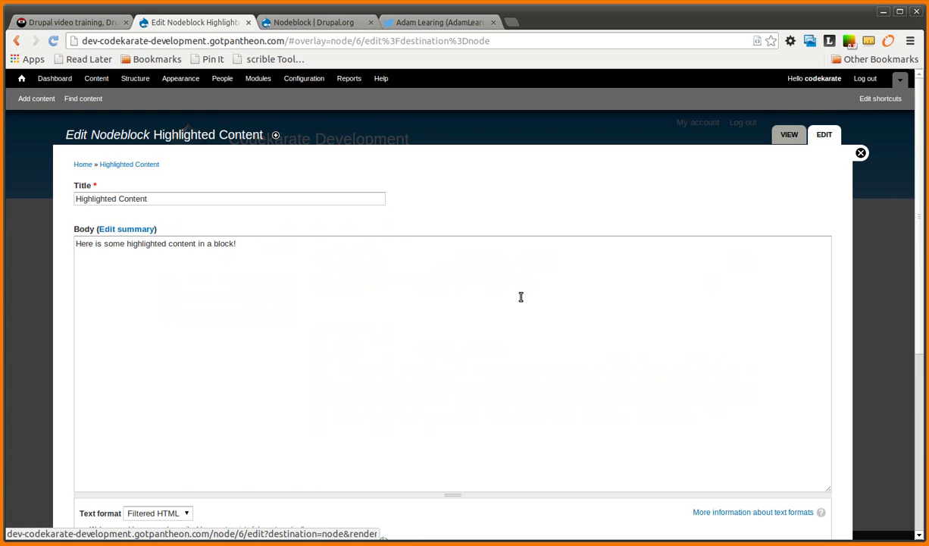
scroll(304, 303, "down", 5)
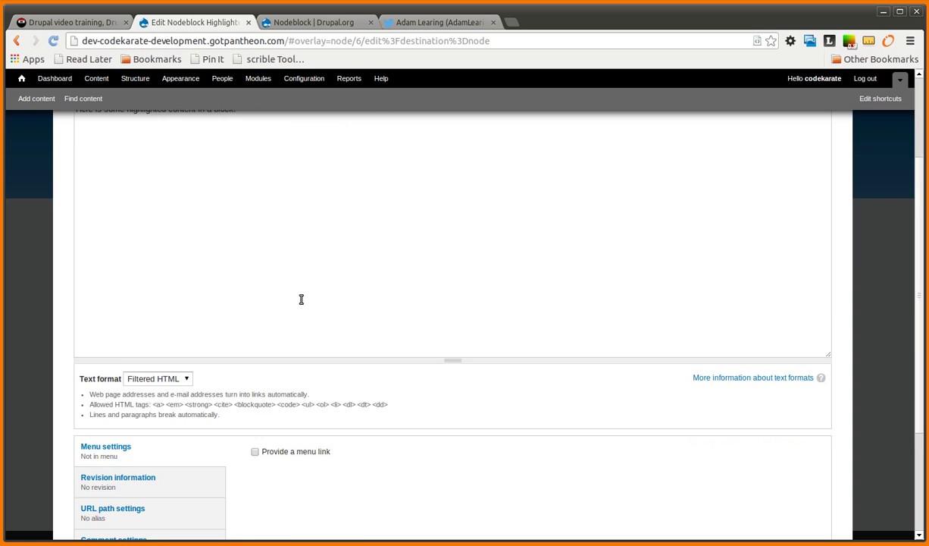
scroll(314, 354, "up", 1)
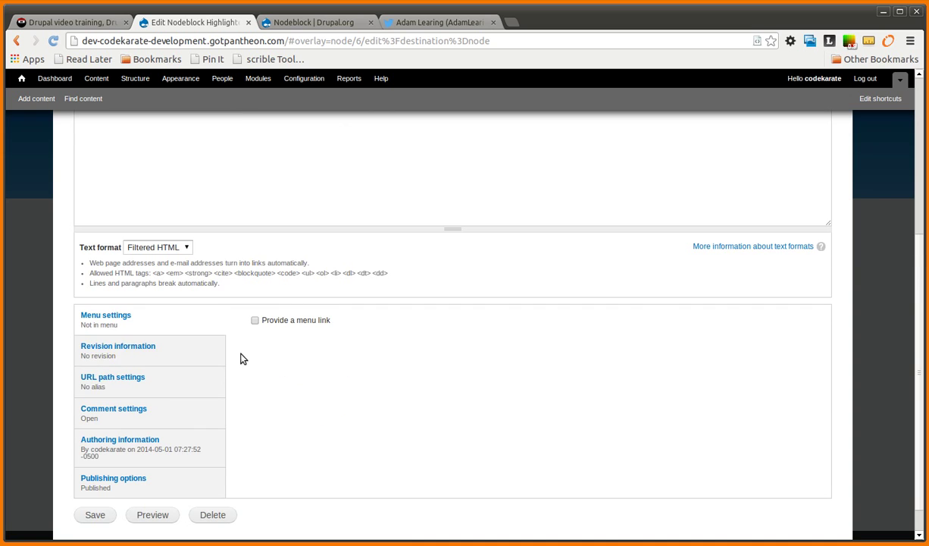
left_click(155, 439)
scroll(342, 439, "down", 1)
scroll(345, 451, "up", 5)
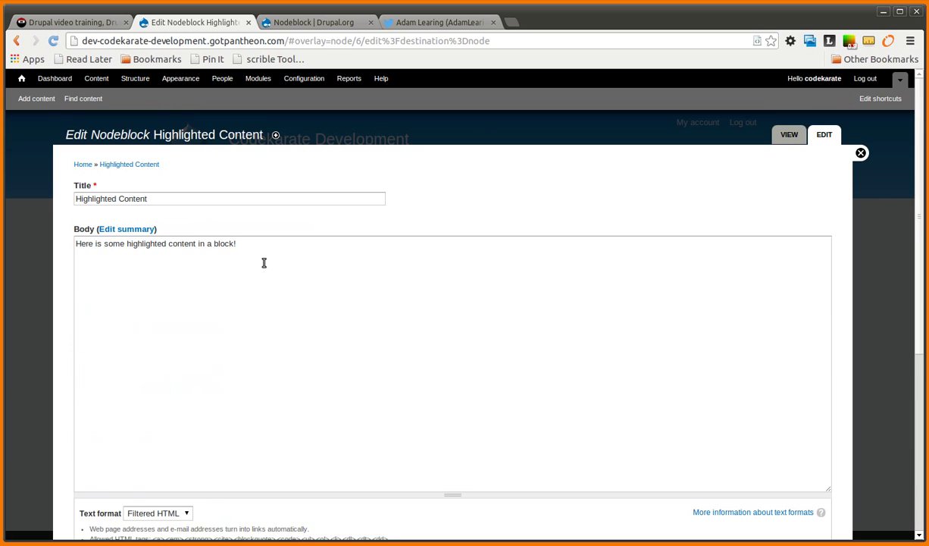
Turn off the display of author and date information for the Nodeblock content type and save it
left_click(135, 81)
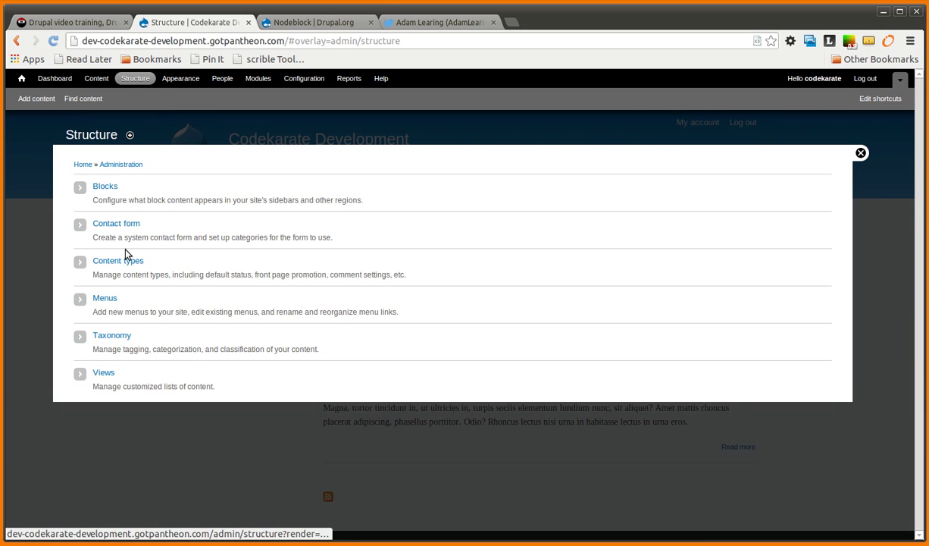
left_click(123, 260)
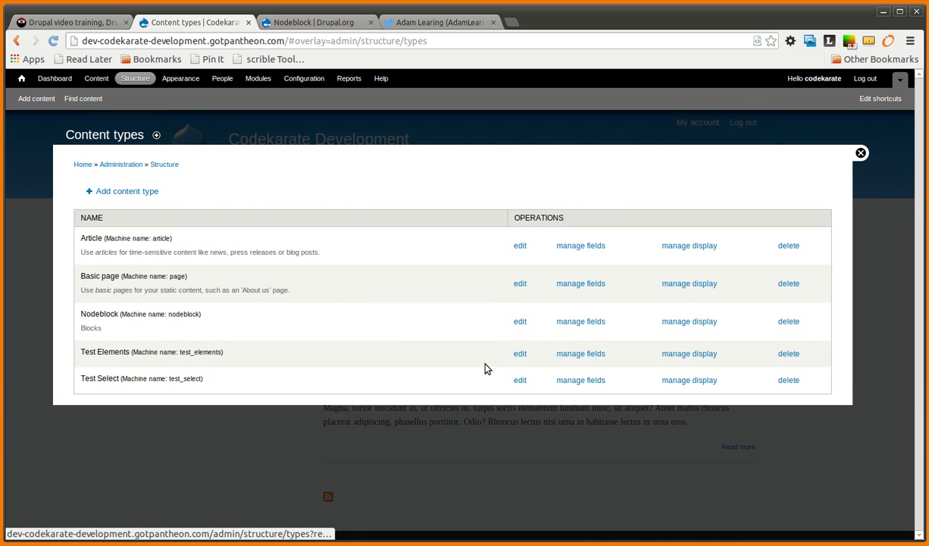
left_click(520, 321)
scroll(354, 372, "down", 2)
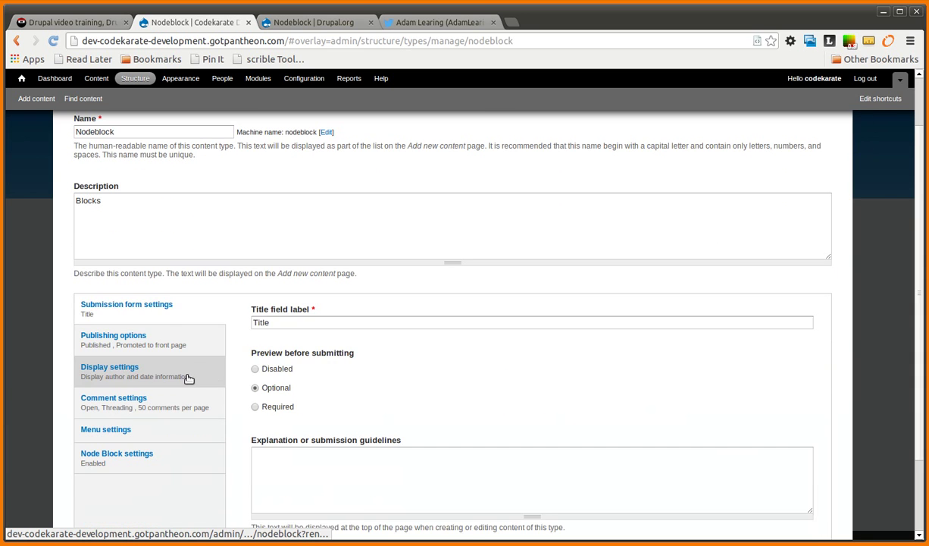
left_click(188, 371)
left_click(255, 311)
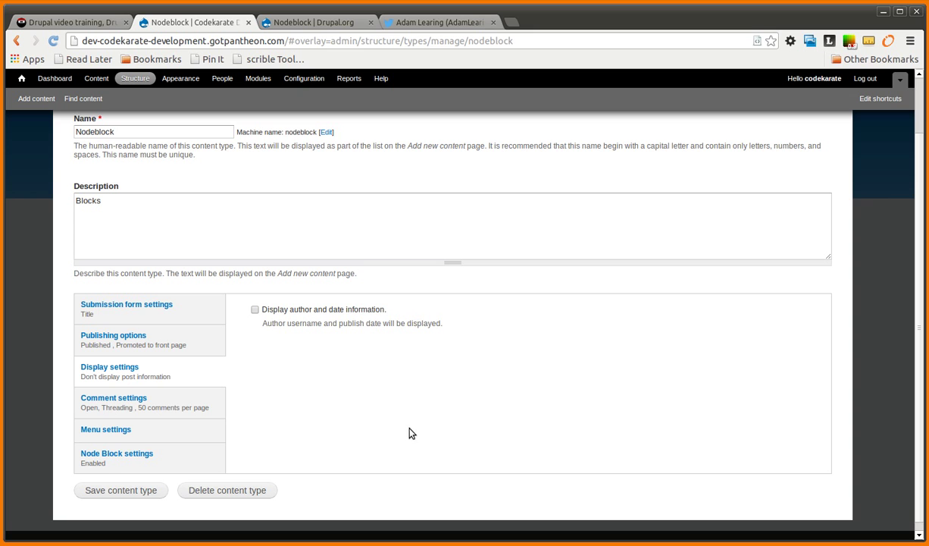
left_click(151, 493)
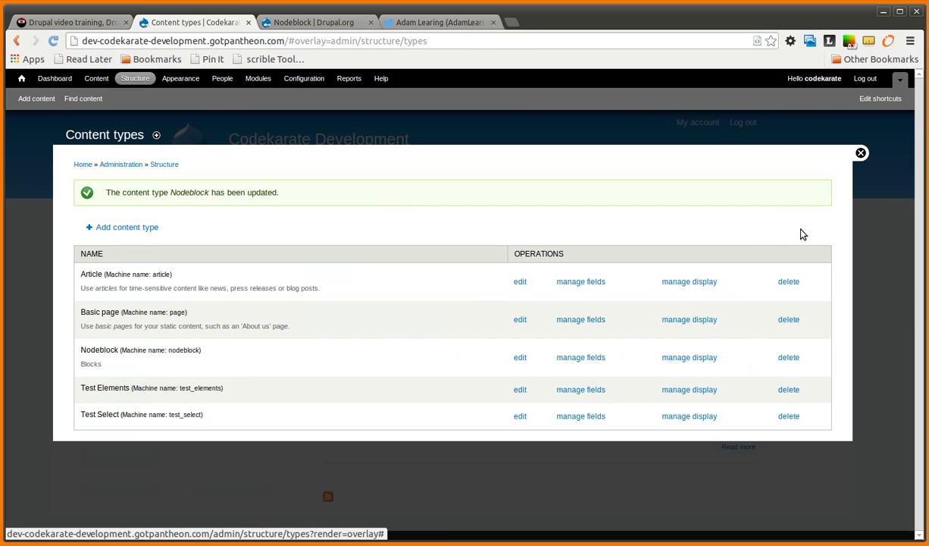
Return to the home page and examine the title and text of the Highlighted Content block
left_click(854, 151)
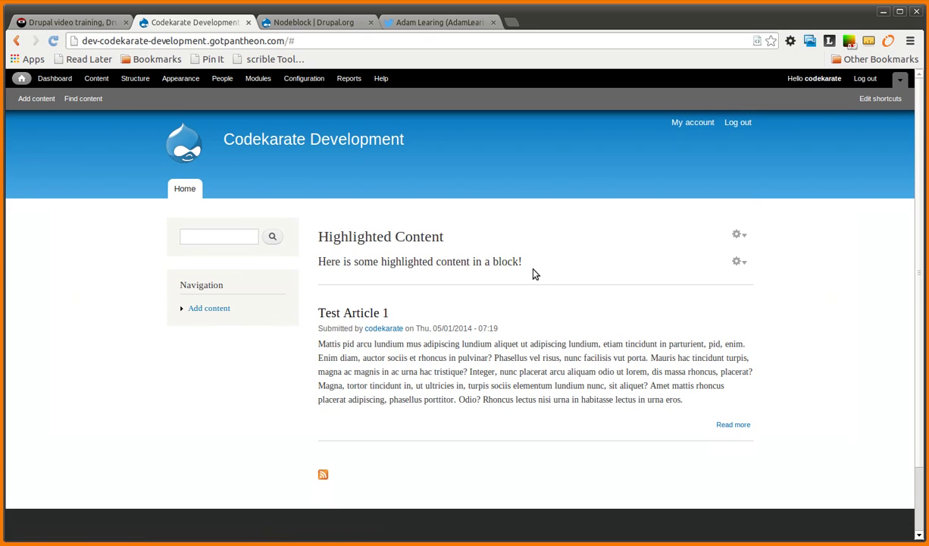
left_click_drag(527, 266, 314, 232)
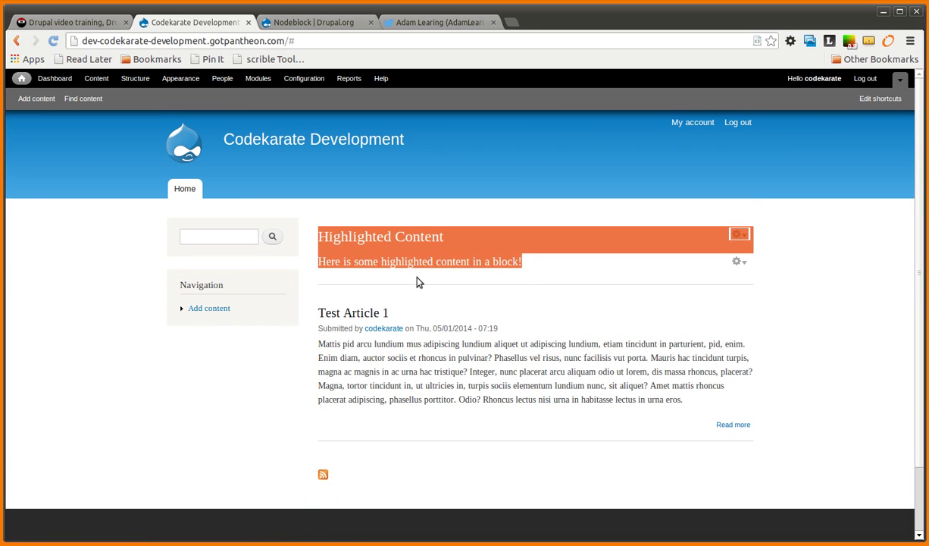
left_click(447, 275)
left_click_drag(525, 265, 318, 232)
left_click(484, 284)
left_click_drag(519, 263, 328, 235)
left_click(342, 274)
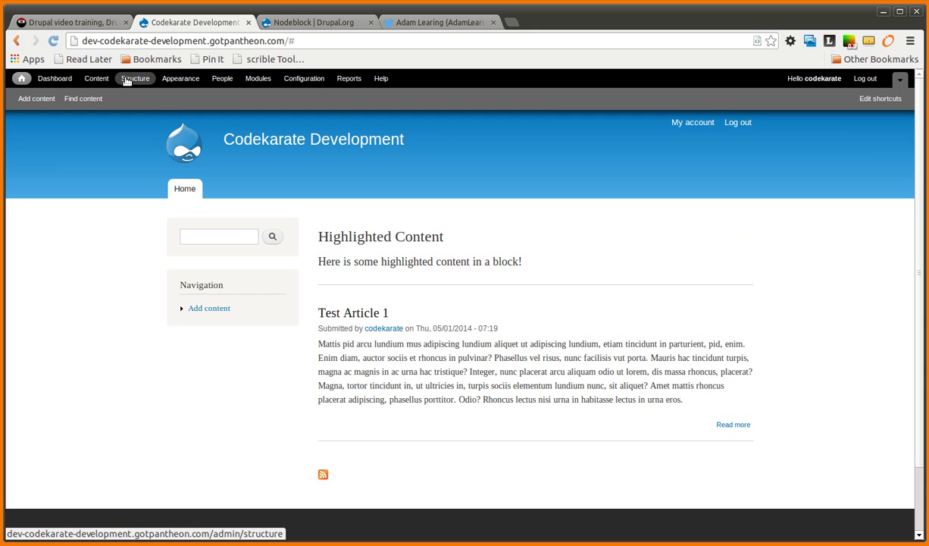
Review the Nodeblock content type's field display settings and the view modes available for custom display settings
left_click(130, 80)
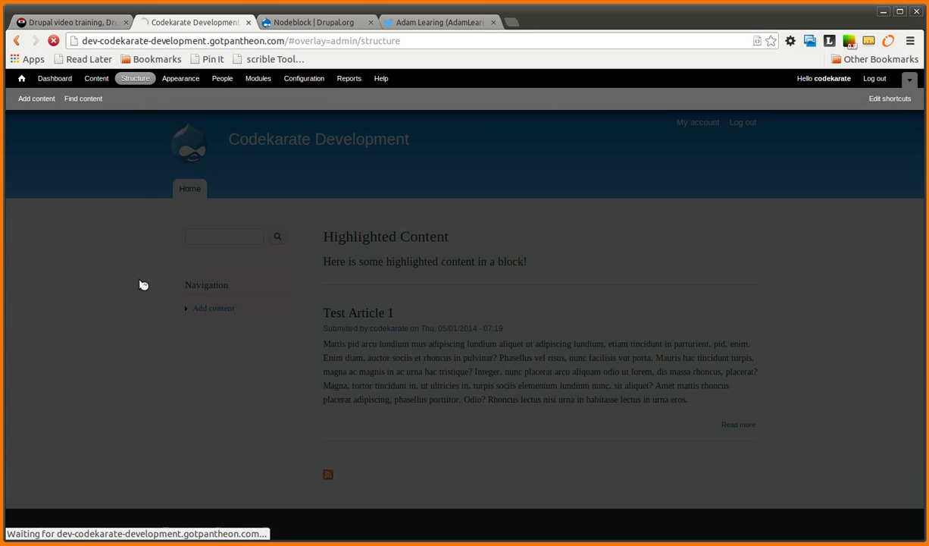
left_click(120, 261)
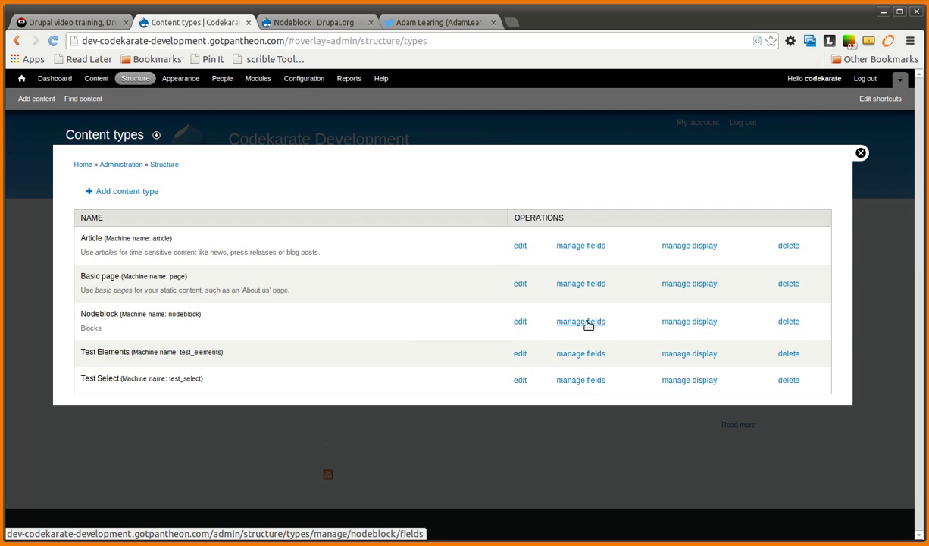
left_click(670, 321)
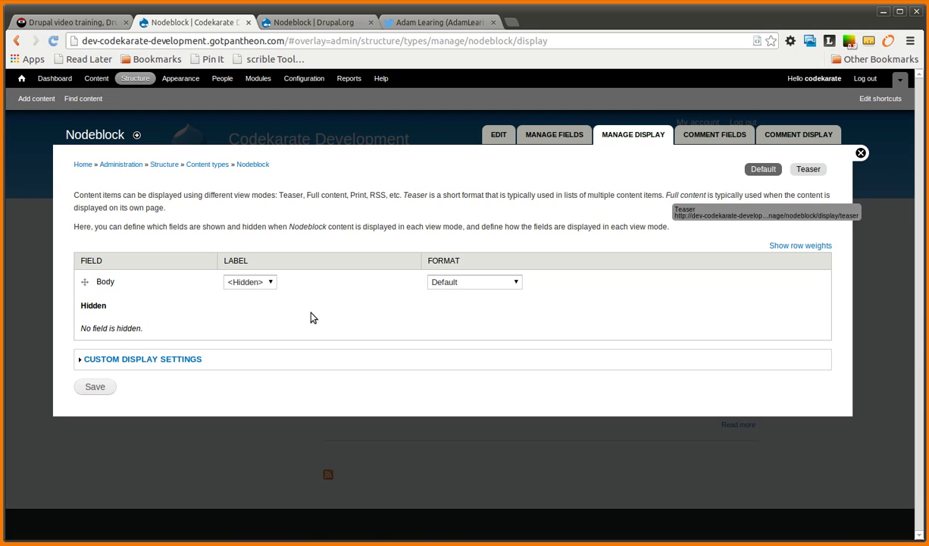
left_click(125, 359)
scroll(104, 423, "down", 1)
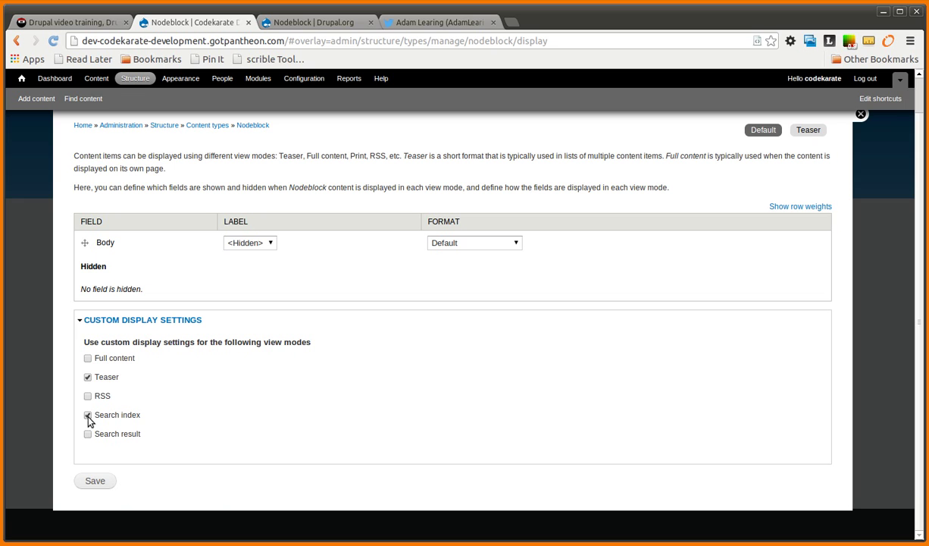
left_click(152, 320)
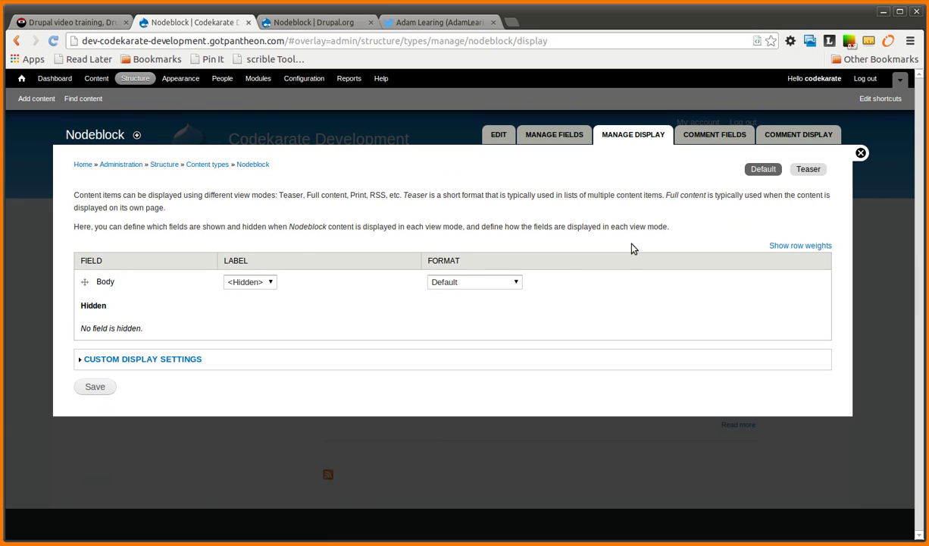
Close the Nodeblock display settings and check the Highlighted Content block on the home page again
left_click(862, 153)
left_click_drag(327, 238, 590, 267)
left_click(585, 267)
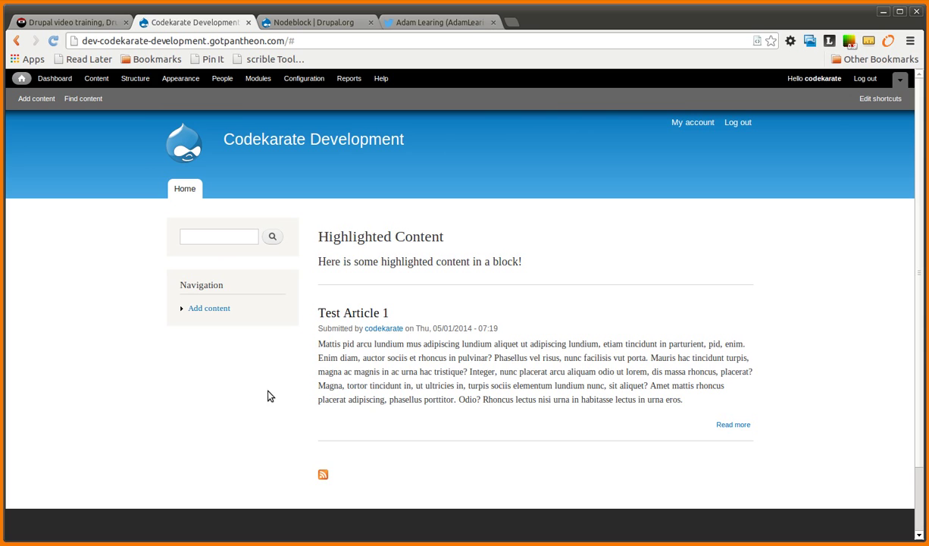
Move the Highlighted Content block into the Sidebar first region above the Search form and save the block layout
left_click(134, 78)
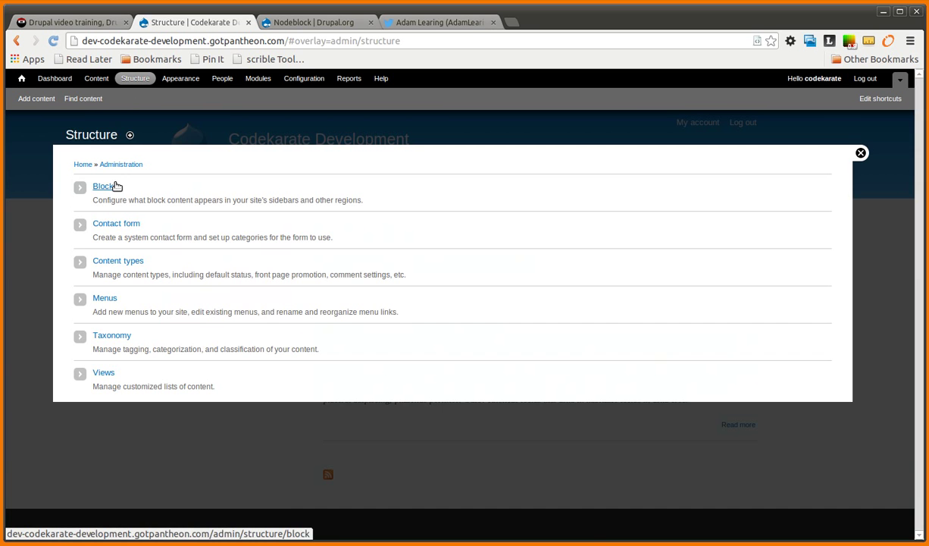
left_click(119, 188)
scroll(228, 341, "down", 3)
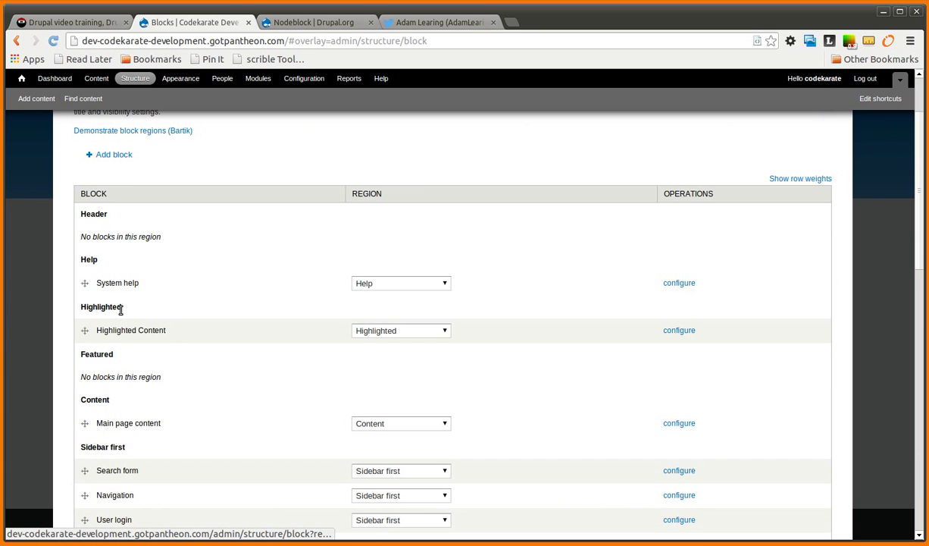
left_click_drag(80, 329, 89, 476)
scroll(207, 403, "down", 5)
scroll(126, 260, "down", 10)
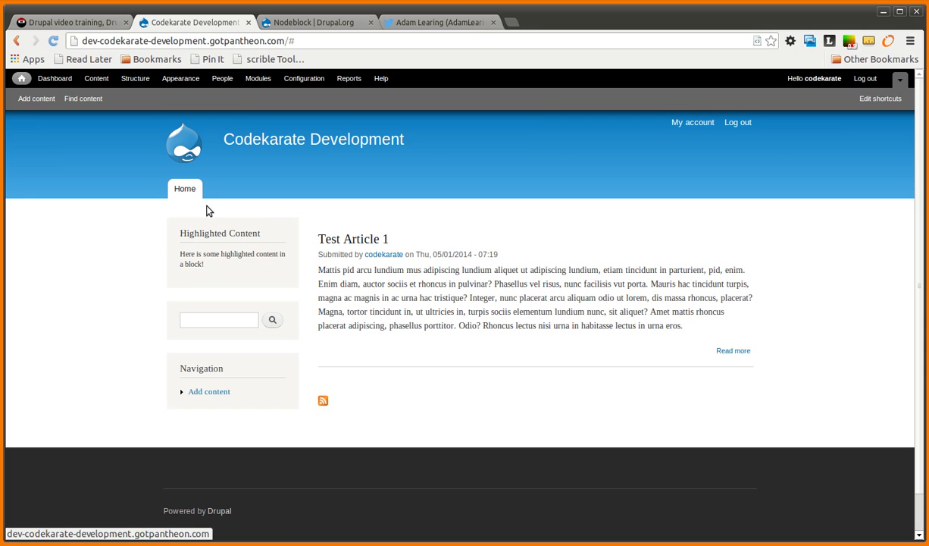
Open the site's content list to view the Nodeblock nodes, and switch to the Code Karate website
left_click(97, 79)
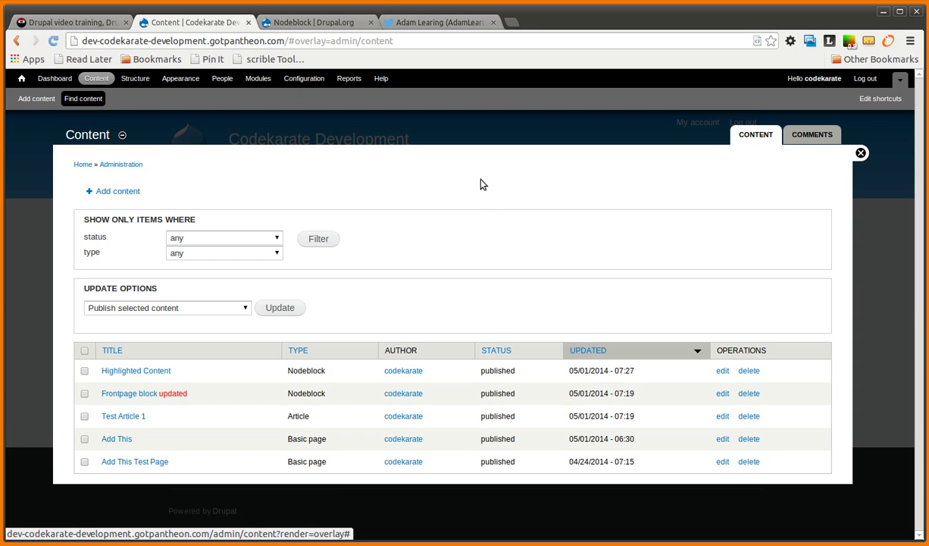
left_click(90, 25)
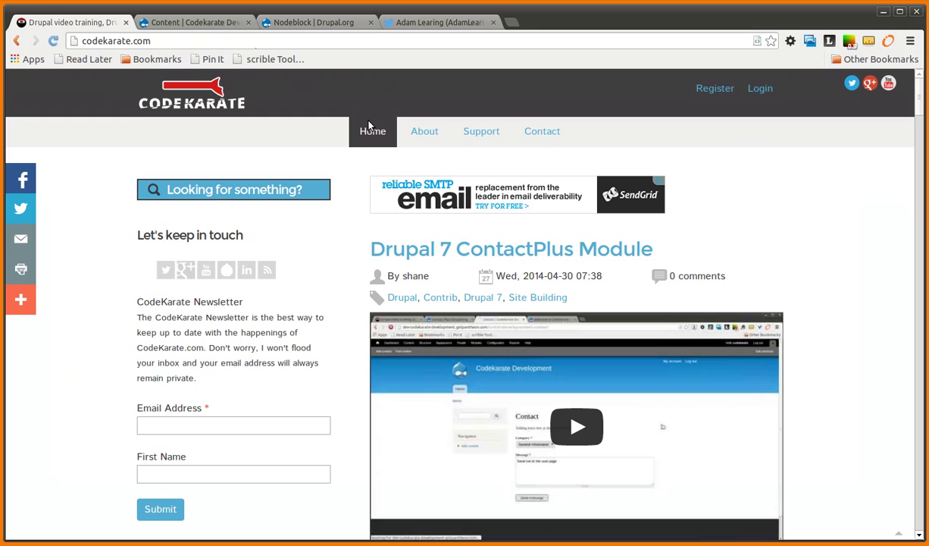